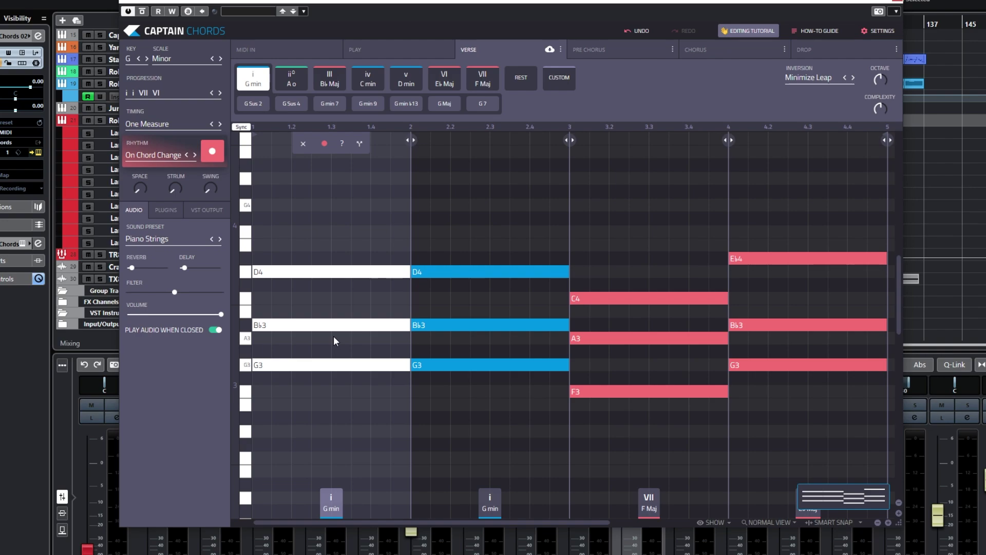
Browse the instrument sound presets, keep Piano Strings, and switch the plugin to VST Output mode.
click(187, 245)
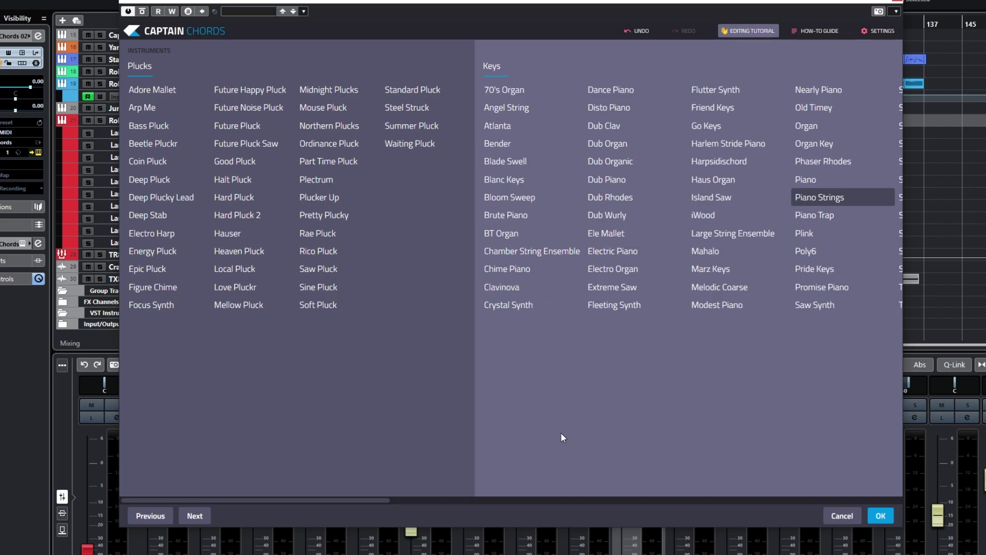
click(880, 515)
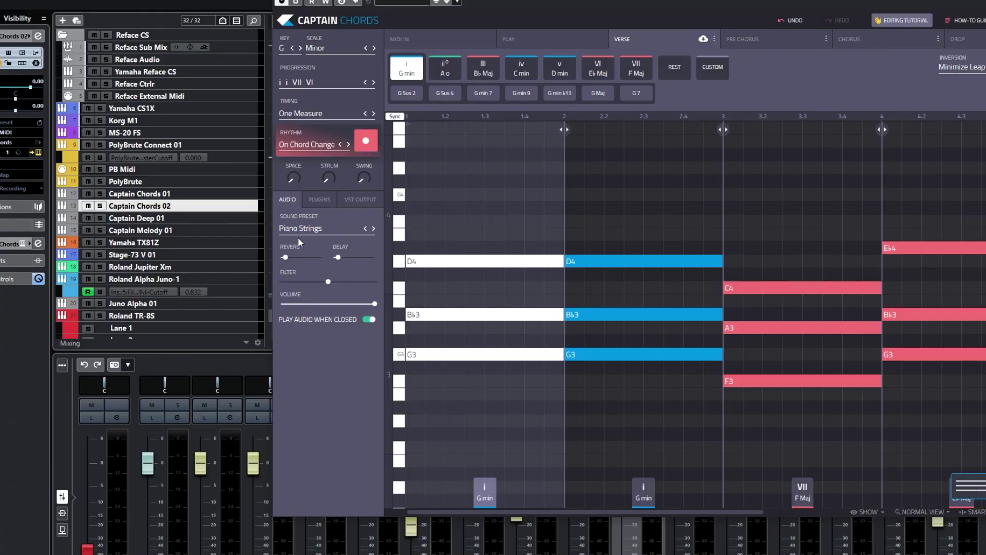
click(359, 199)
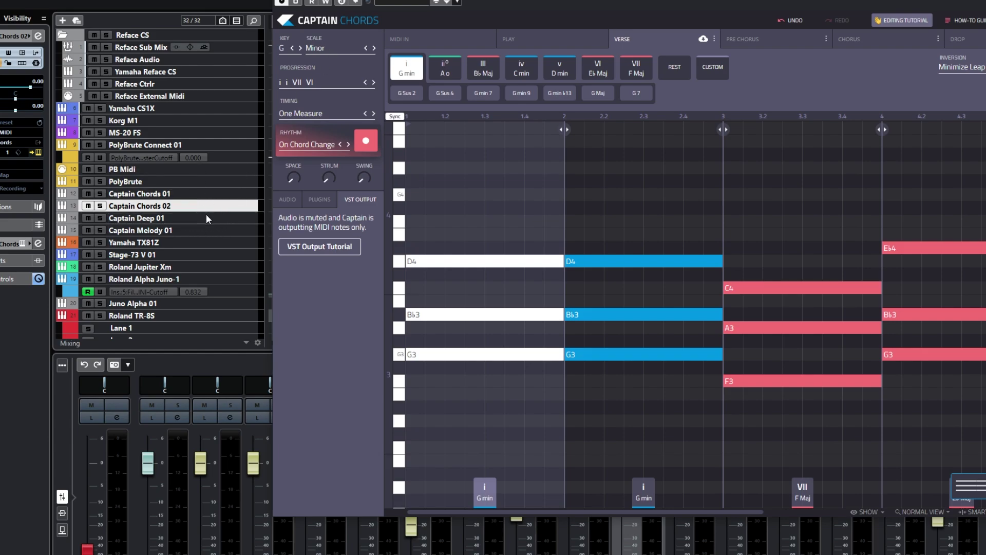
Set the Roland Alpha Juno-1 track's MIDI input to the second listed Captain Chords - MIDI Out and play the progression.
click(218, 264)
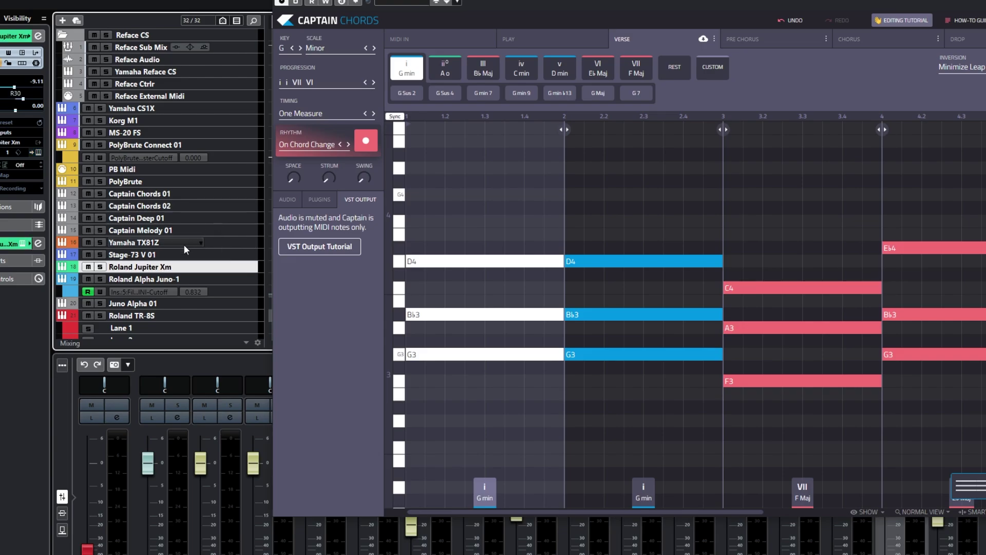
click(230, 279)
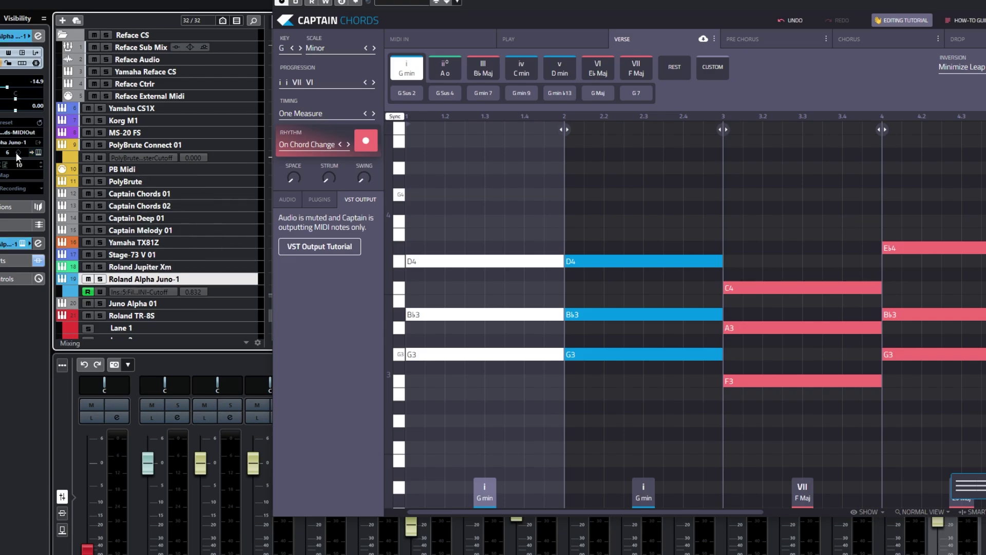
click(25, 132)
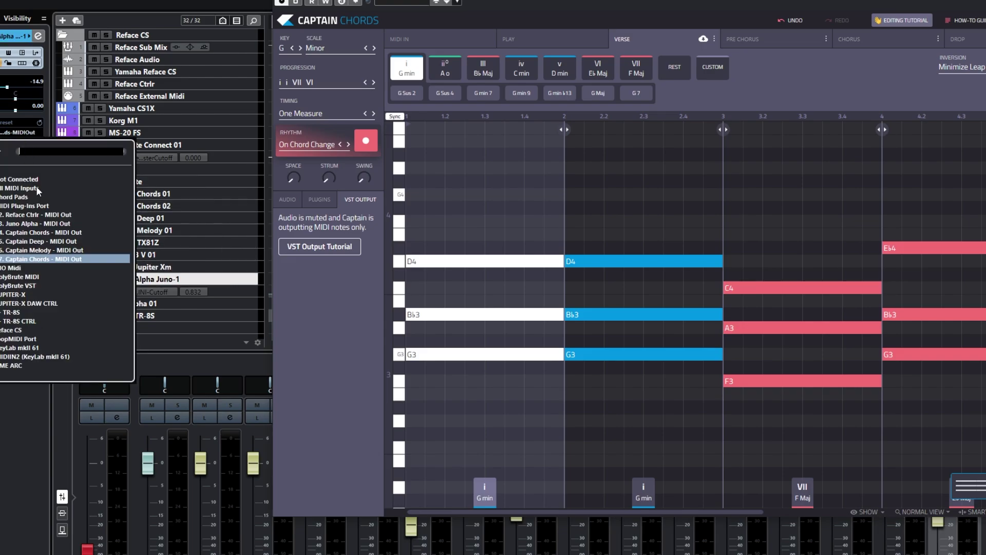
click(45, 260)
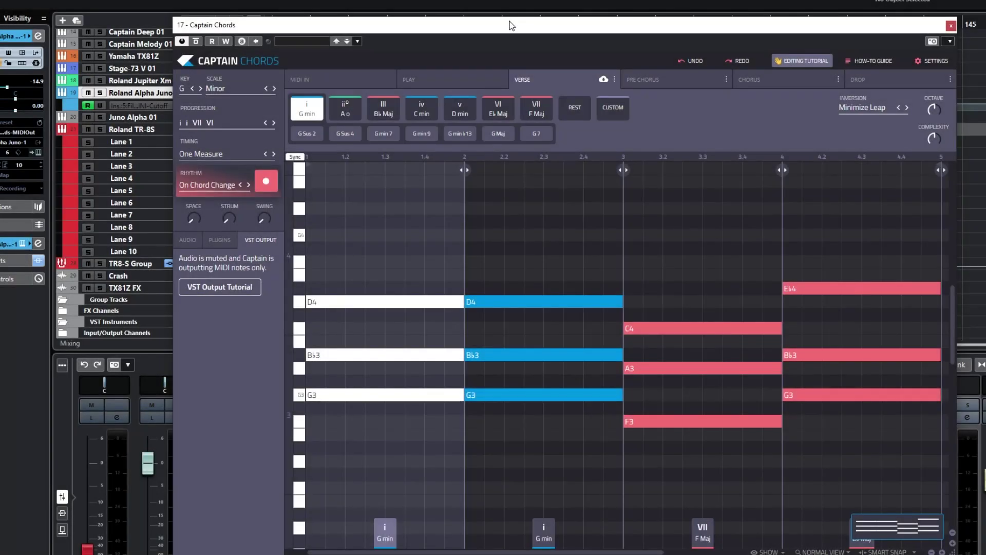
key(space)
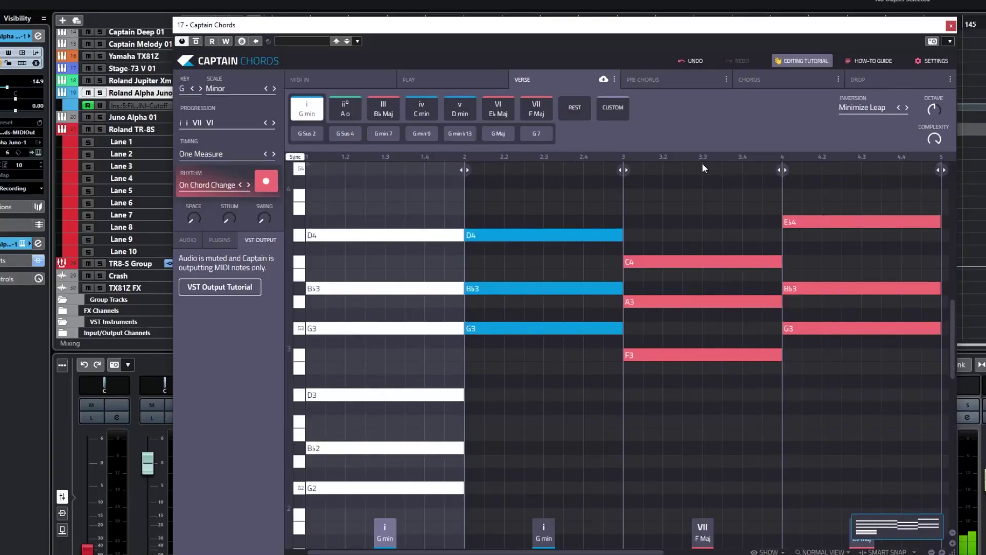
Raise the complexity of the second G min, the F Maj and the E♭ Maj chords to six notes each and play them.
mouse_move(451, 248)
key(space)
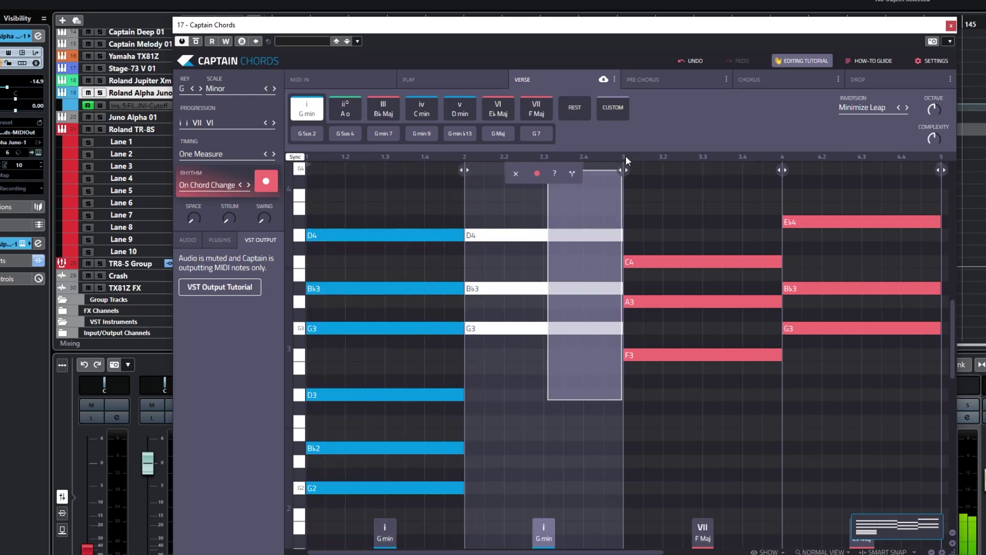
drag(628, 214, 547, 241)
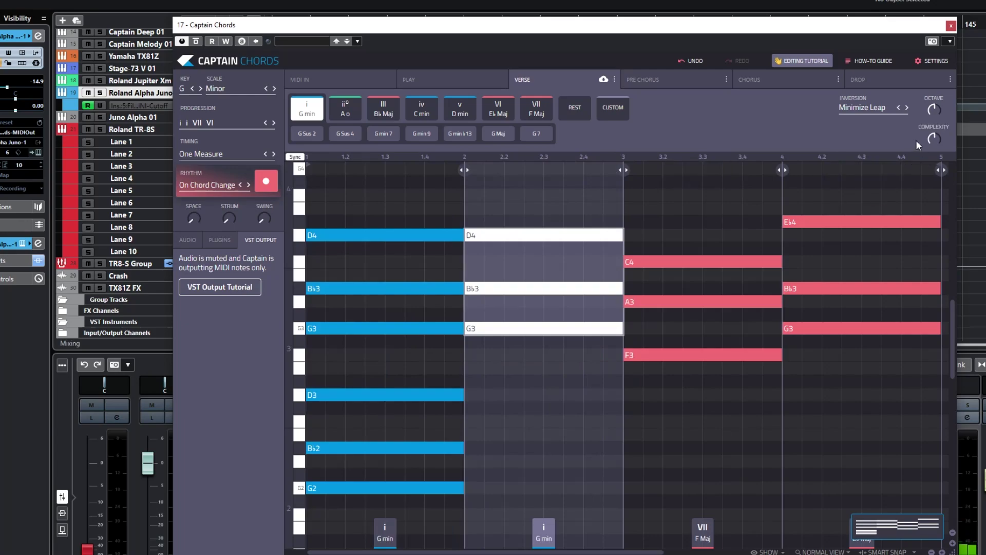
drag(934, 138, 934, 100)
drag(726, 398, 767, 223)
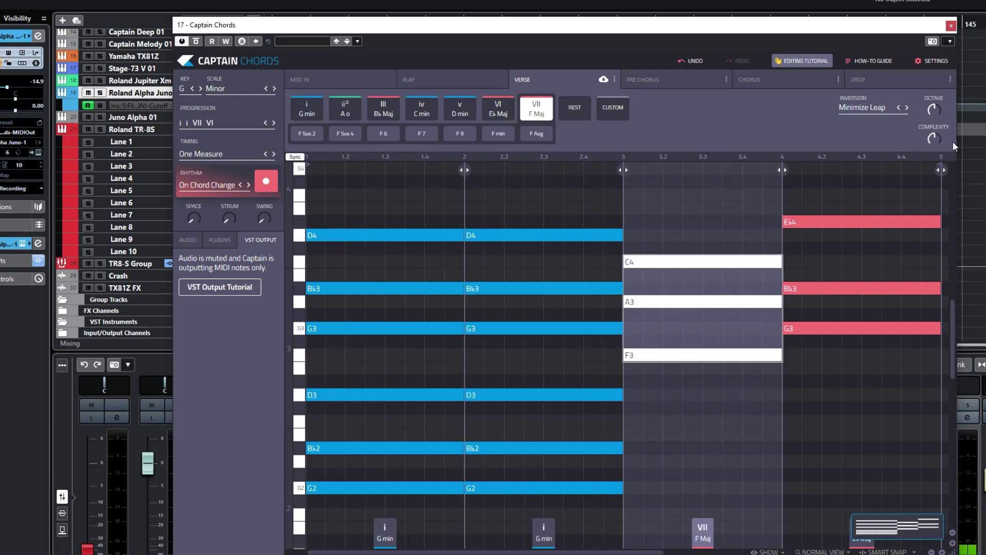
drag(934, 138, 934, 103)
click(852, 405)
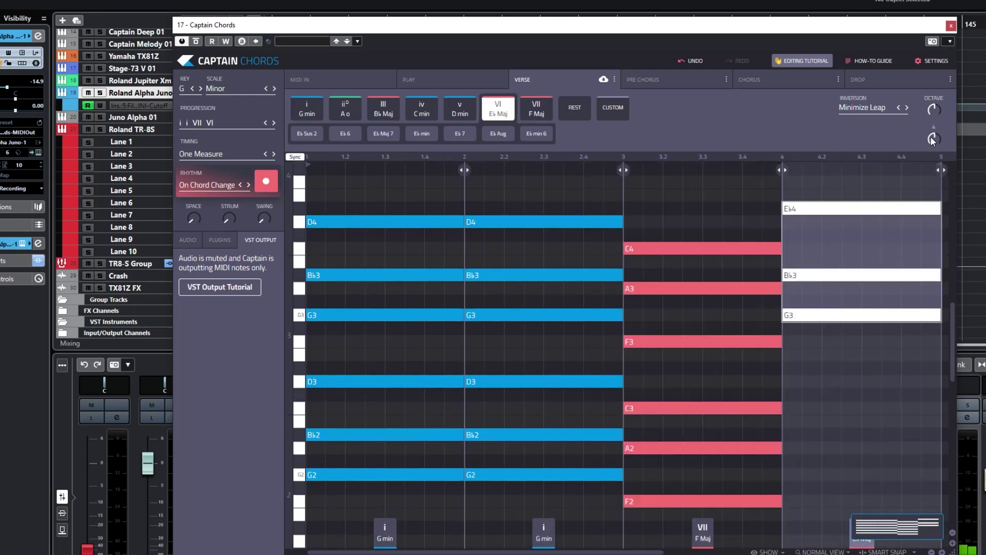
drag(933, 141, 933, 113)
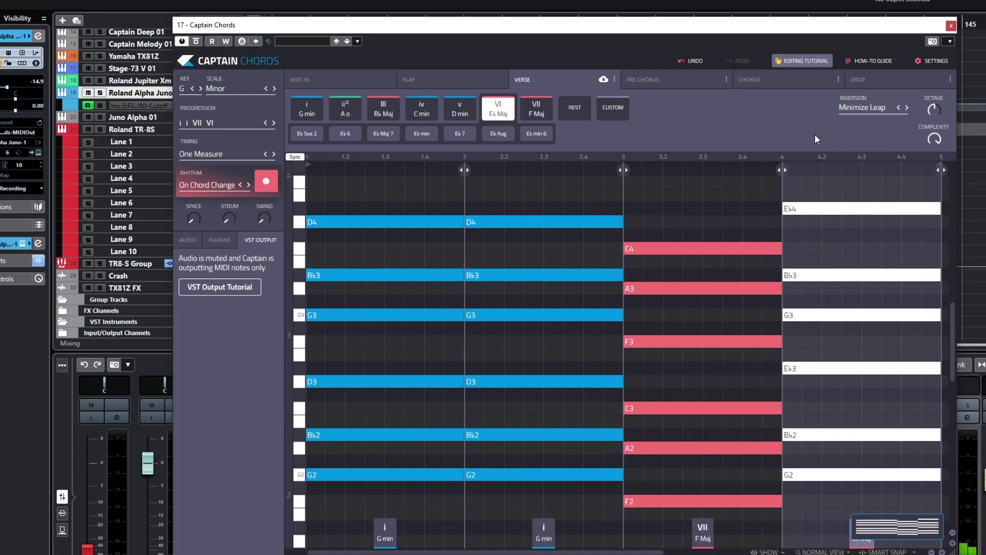
key(space)
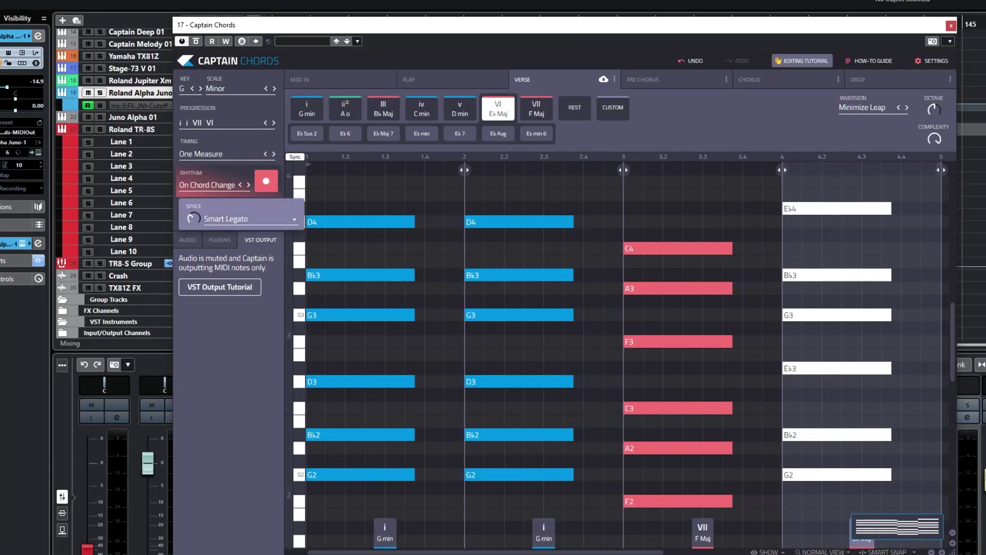
Try shortening the chords with Smart Legato spacing, and test the 1/2, 1/4 and 1/8 Notes rhythms.
drag(194, 218, 227, 171)
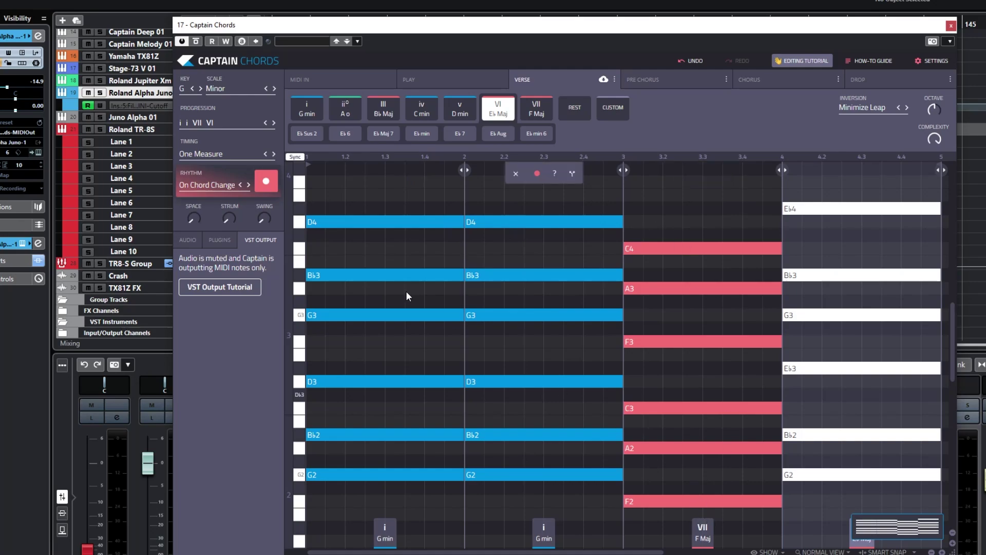
click(247, 185)
click(248, 185)
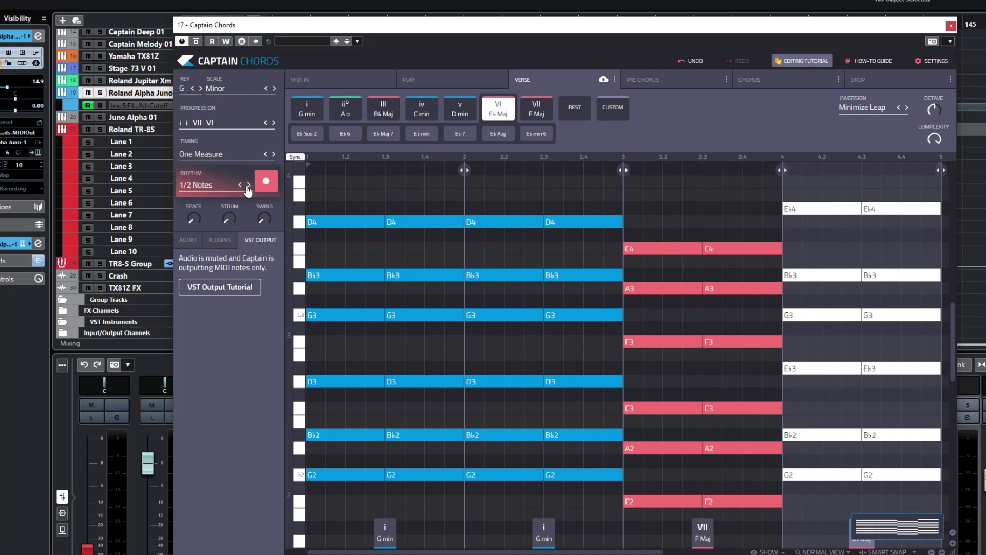
click(248, 185)
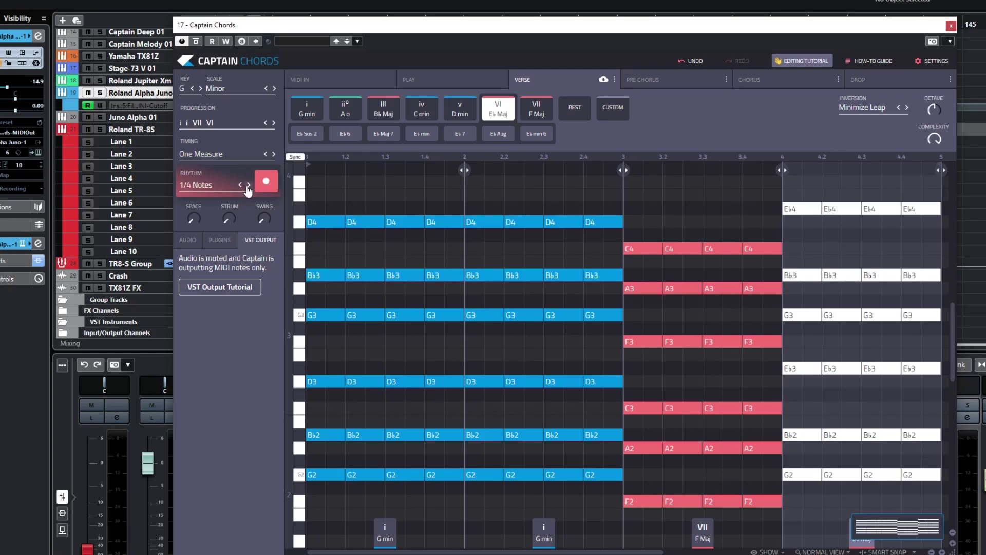
click(248, 184)
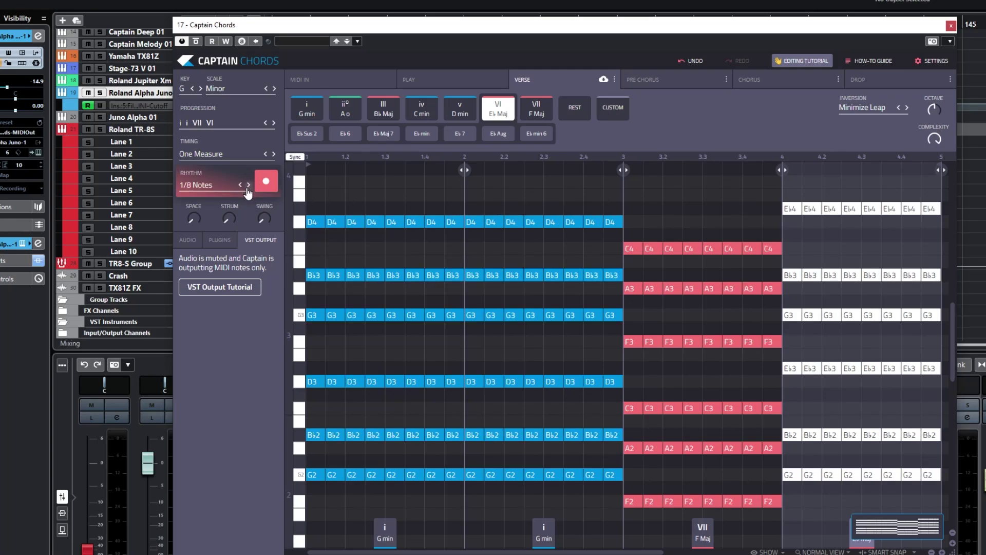
Try the Solo rhythm pattern, restore On Chord Change, and listen to the progression.
click(218, 188)
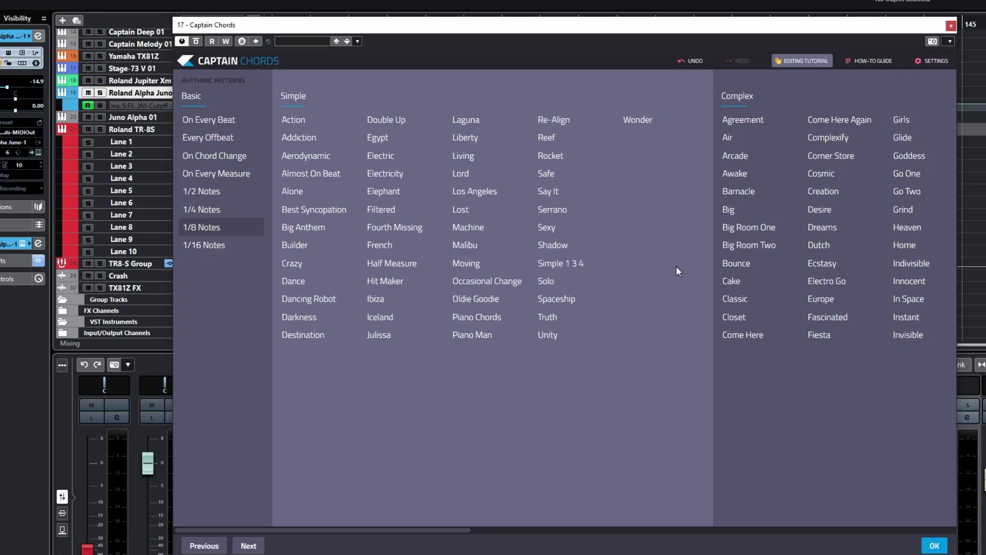
click(555, 281)
click(584, 283)
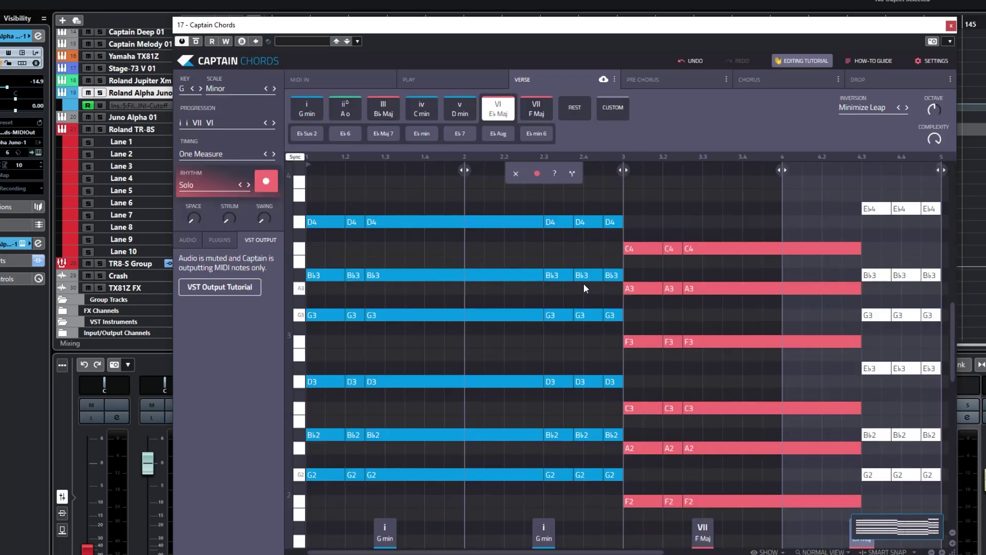
click(205, 189)
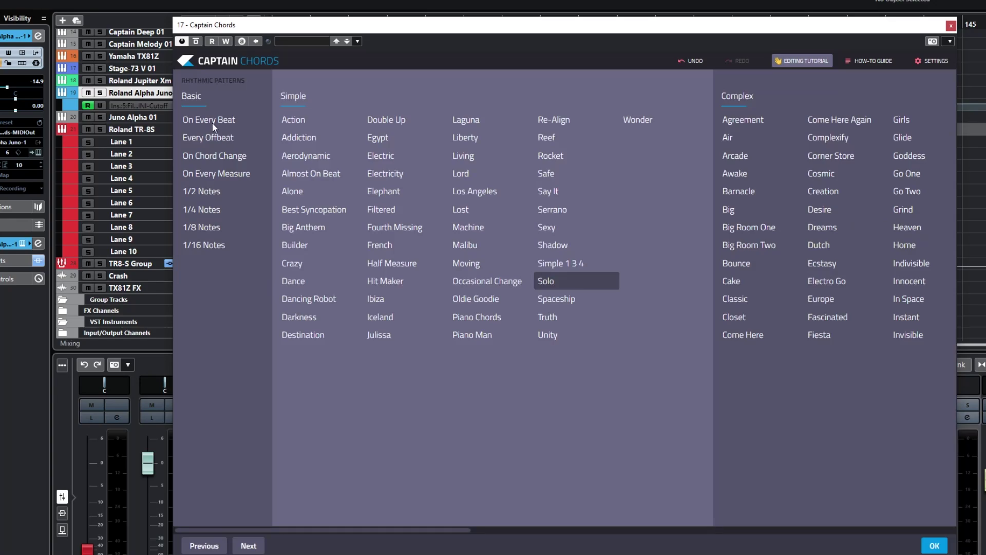
click(228, 156)
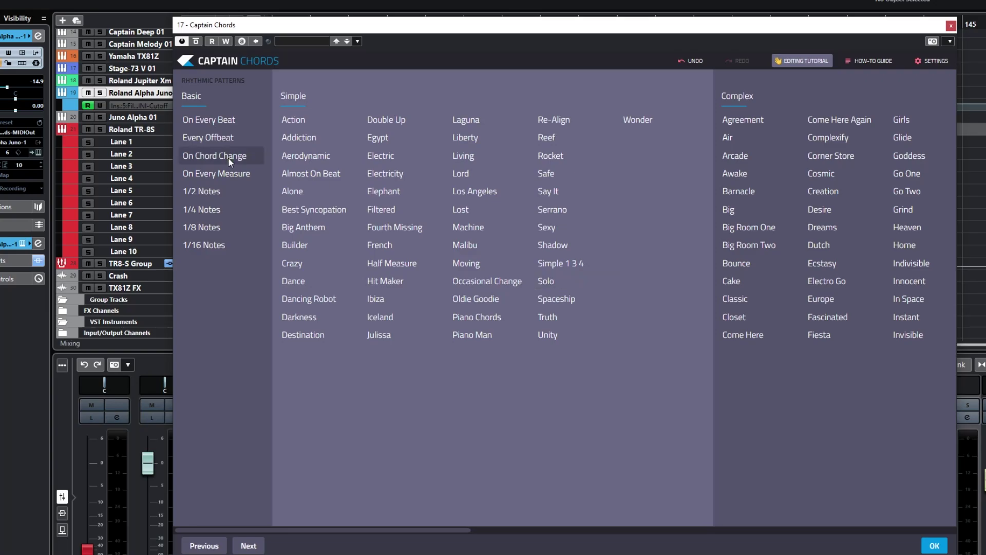
click(228, 157)
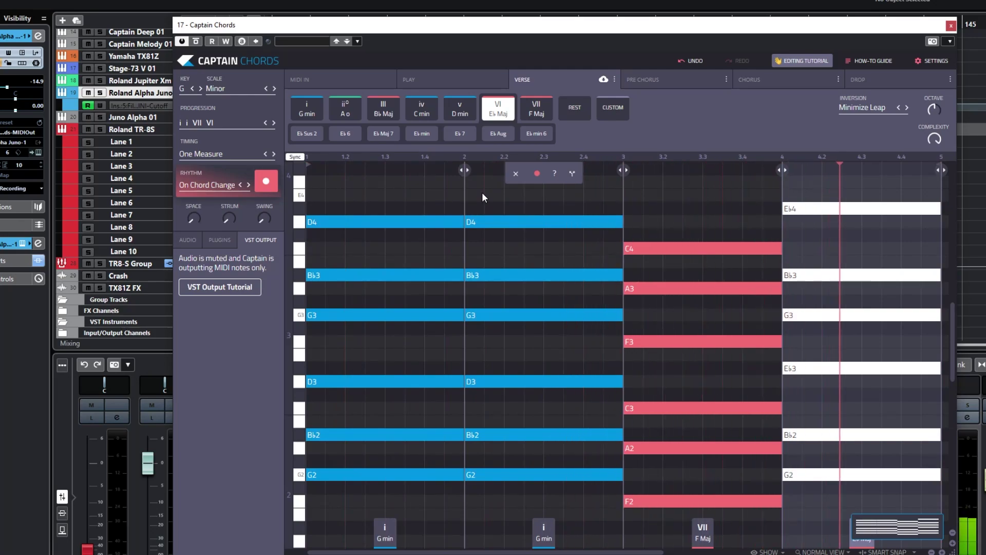
key(space)
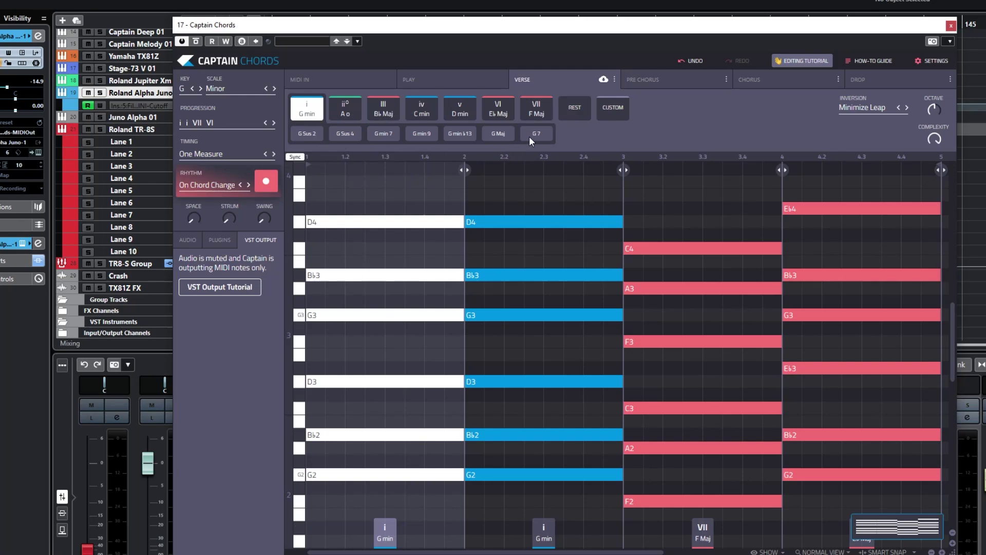
Change the first chord to G min 7 and play the progression.
mouse_move(345, 175)
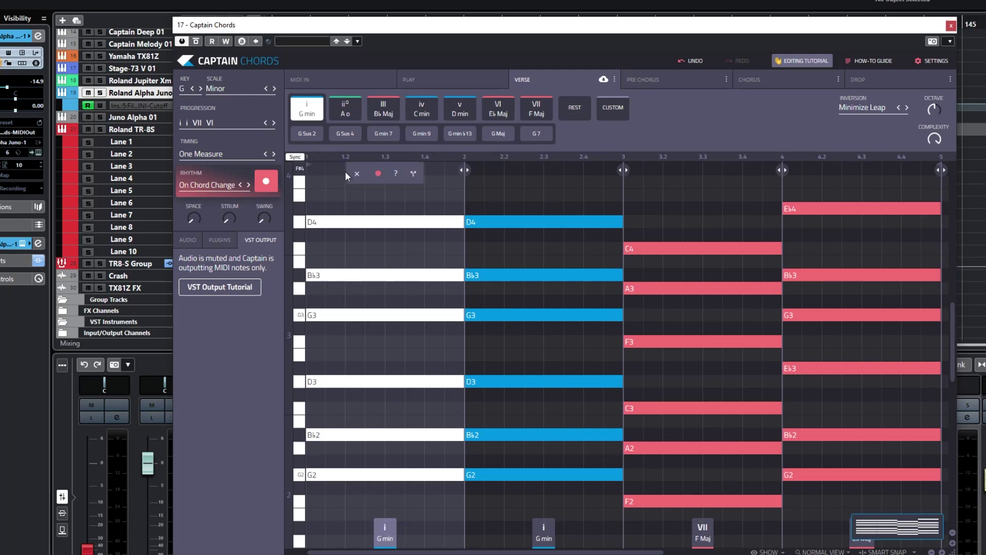
click(387, 134)
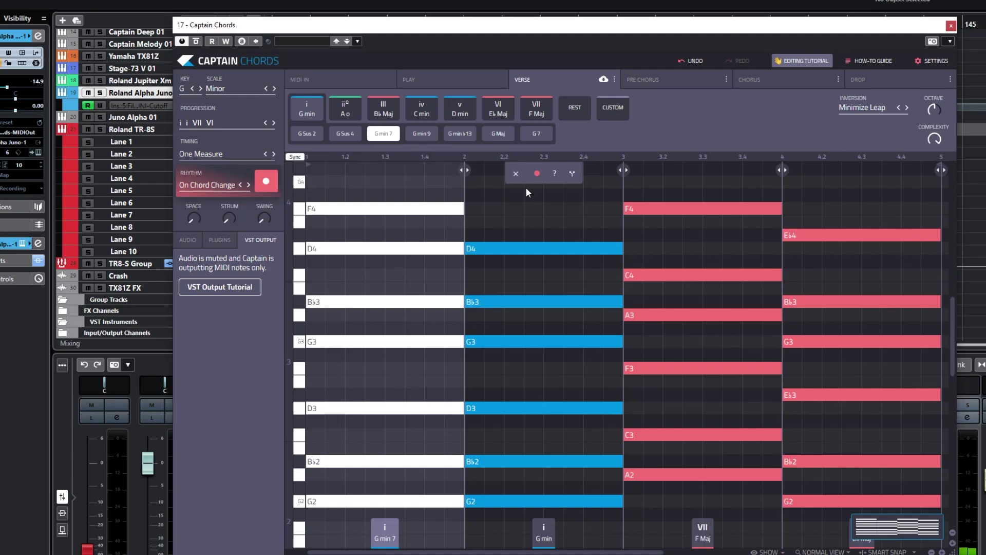
key(space)
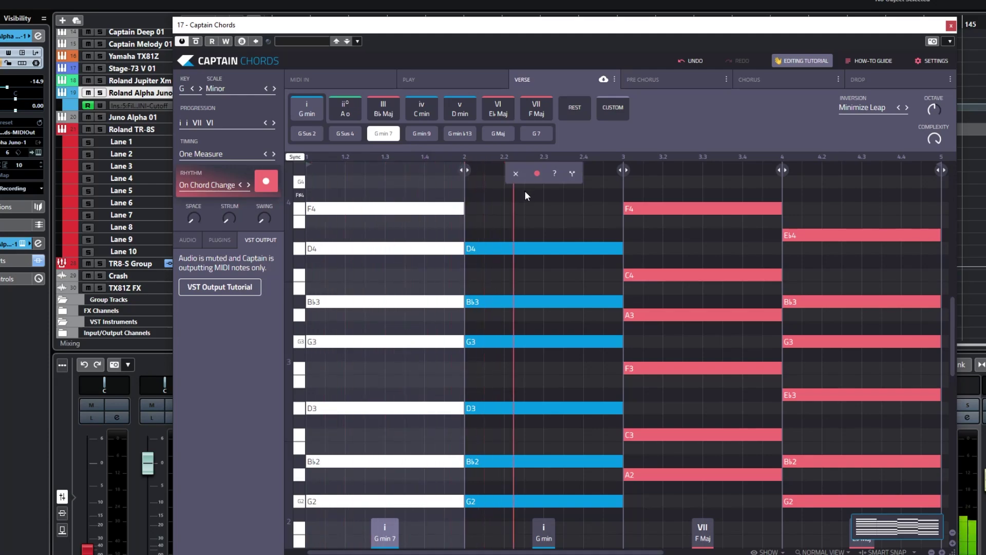
key(space)
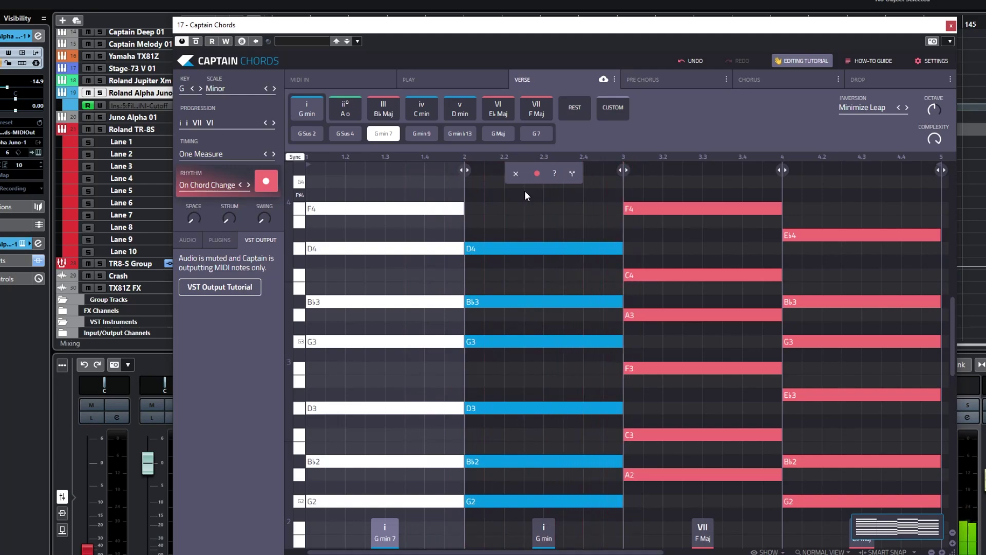
Change the second chord to G Sus 2 and play the progression.
click(529, 245)
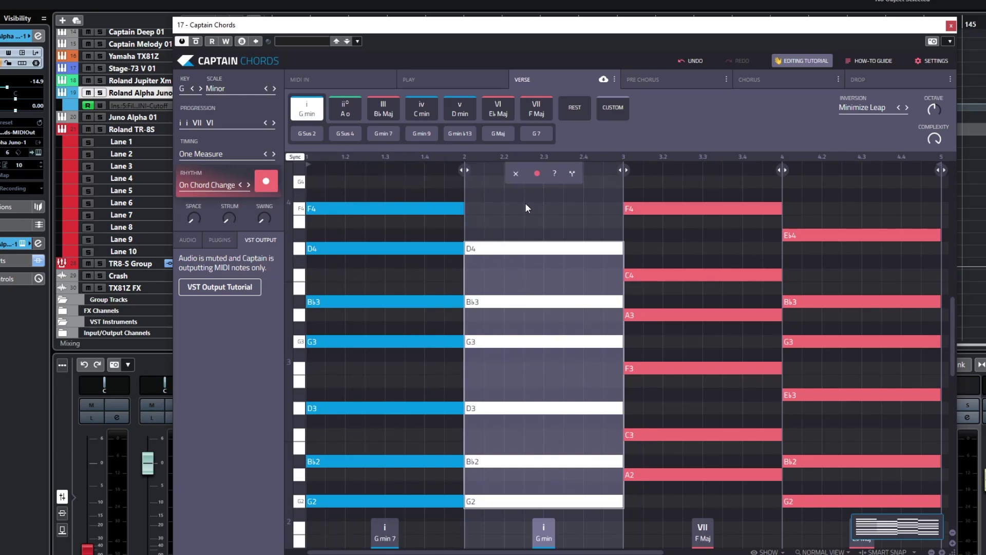
click(314, 136)
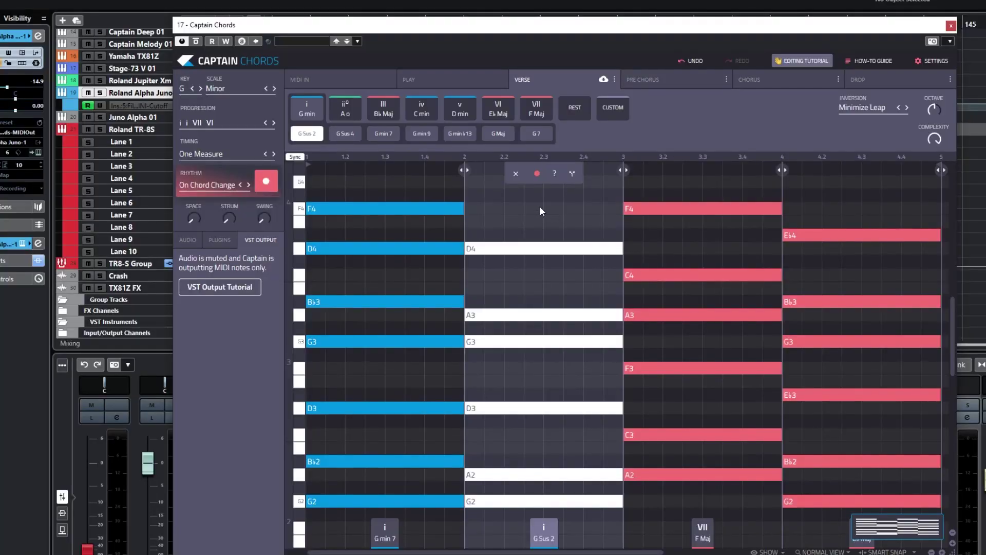
key(space)
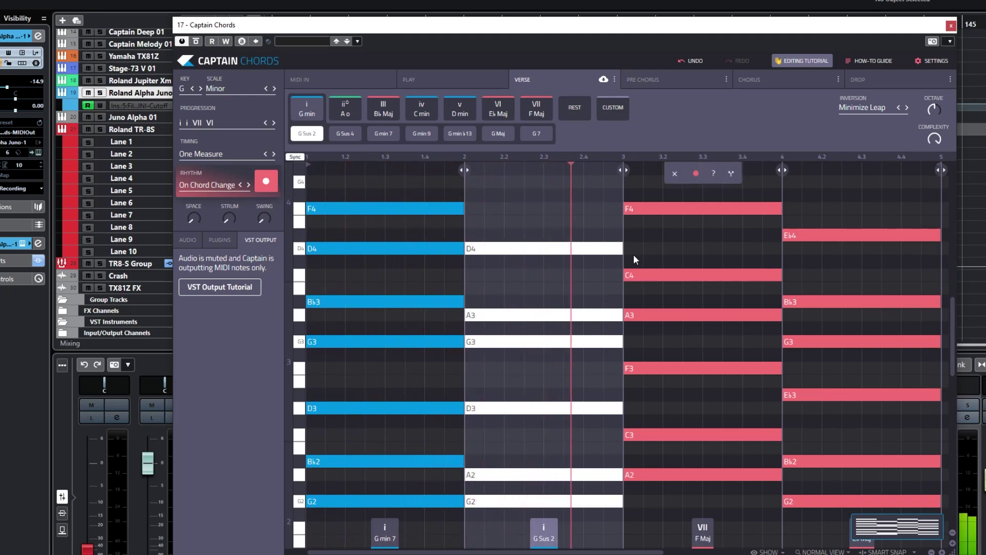
Change the third chord, F Maj, to F Sus 2 and play the progression.
scroll(633, 254, down, 1)
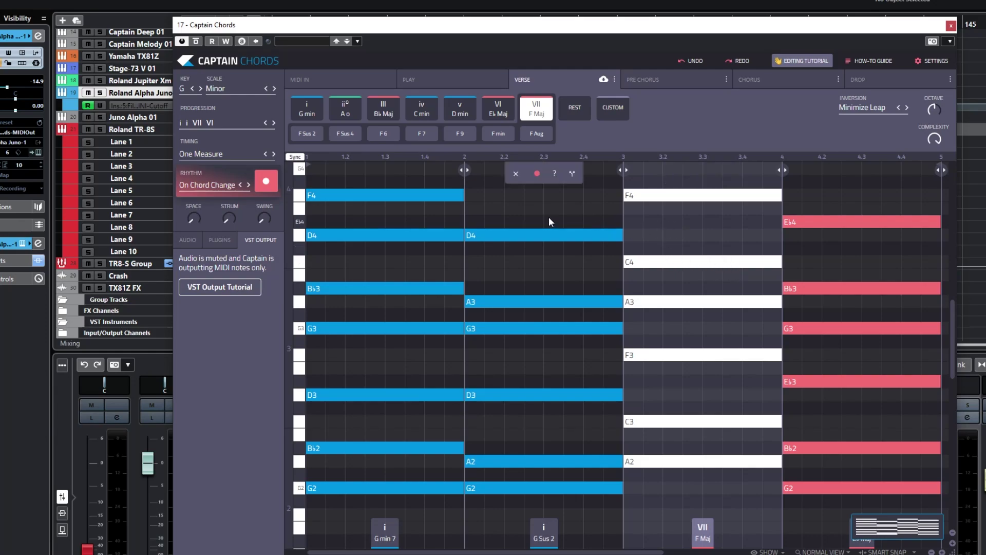
click(306, 134)
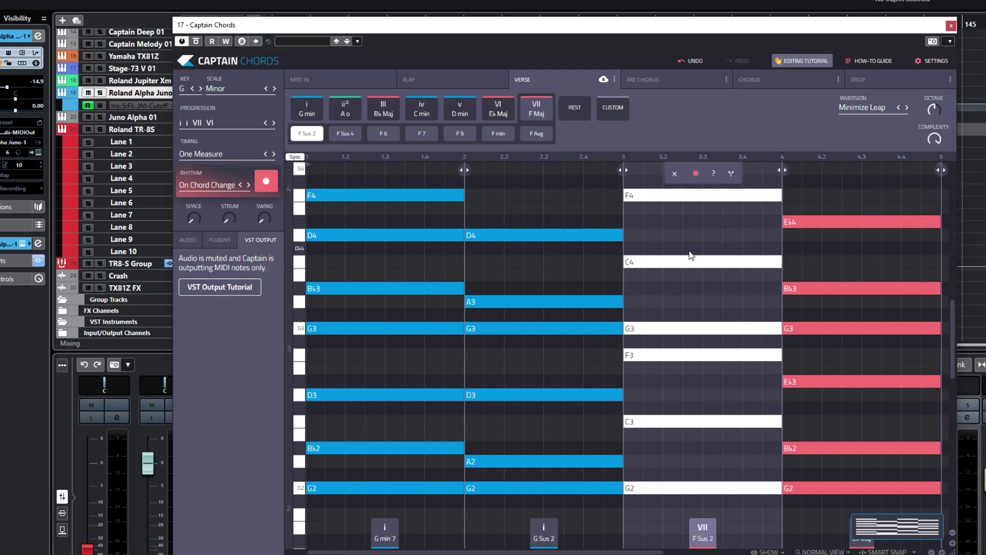
key(space)
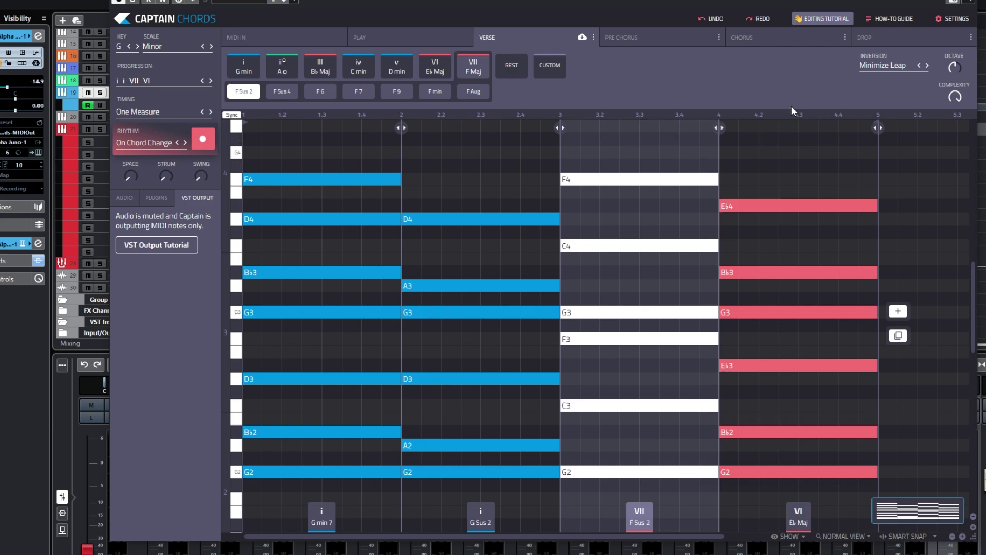
mouse_move(957, 72)
mouse_move(643, 317)
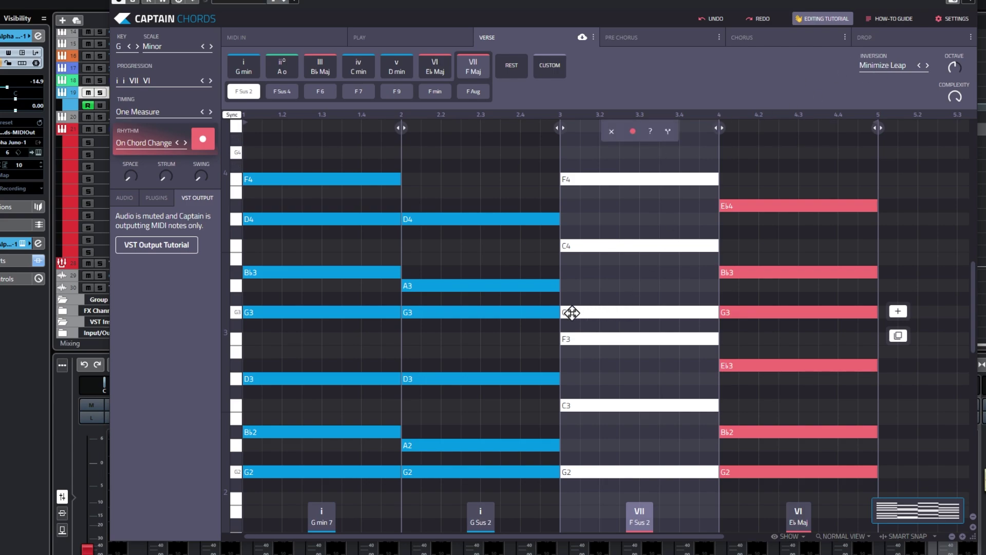
Cycle through the chord inversions, trying First Inversion and Default Triad, and restore Minimize Leap.
mouse_move(325, 178)
mouse_move(411, 312)
click(927, 65)
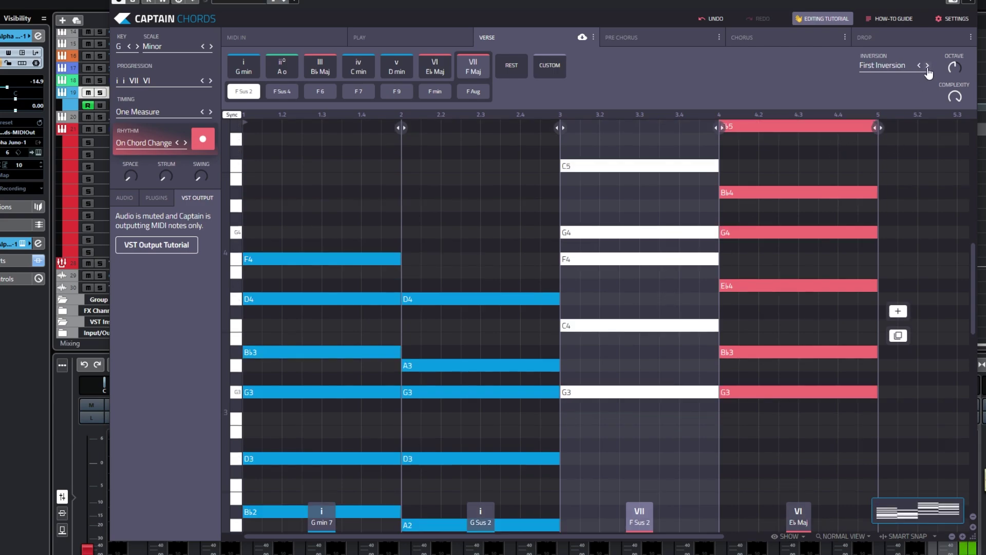
click(928, 66)
click(928, 65)
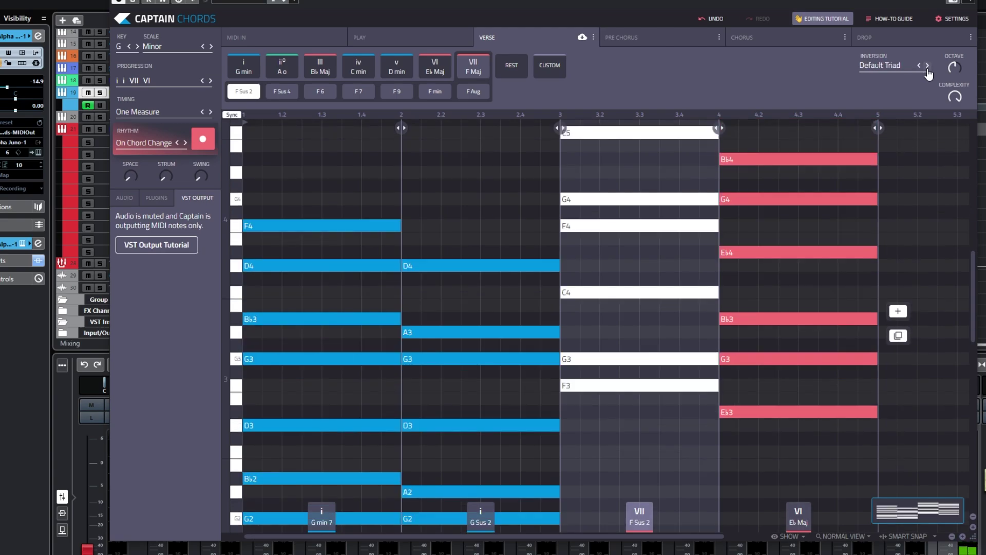
click(927, 66)
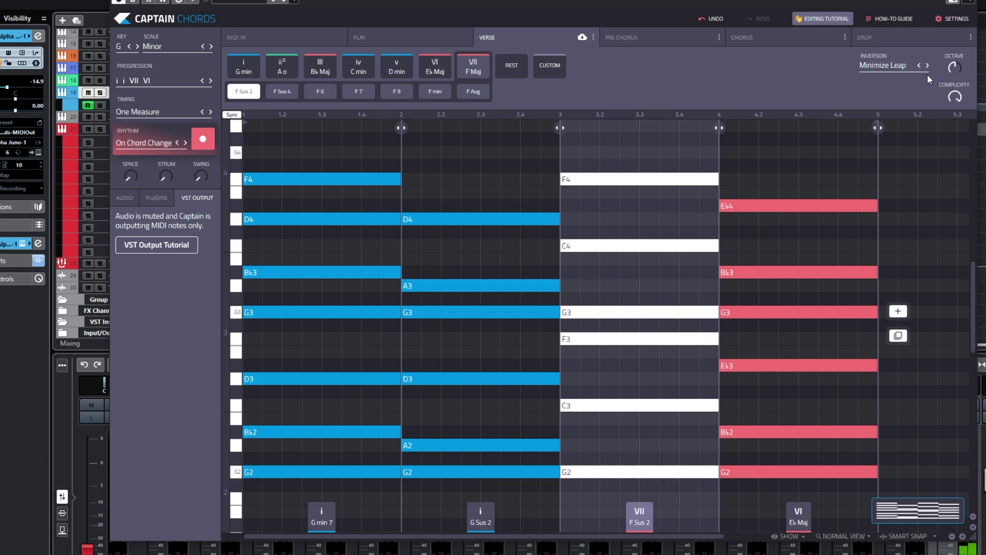
mouse_move(670, 226)
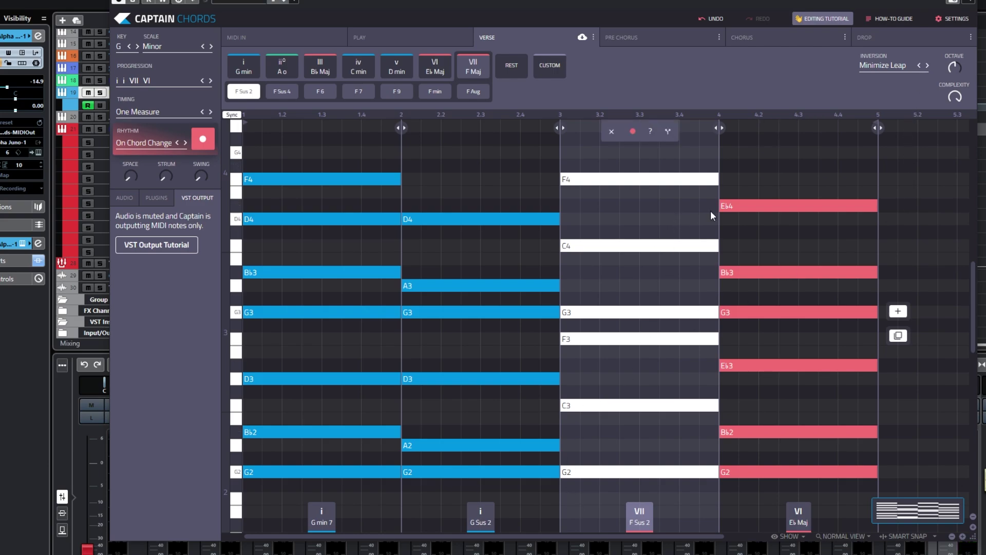
Raise the B♭2 note of the fourth chord, E♭ Maj, to C3 and play the progression.
drag(770, 184, 812, 490)
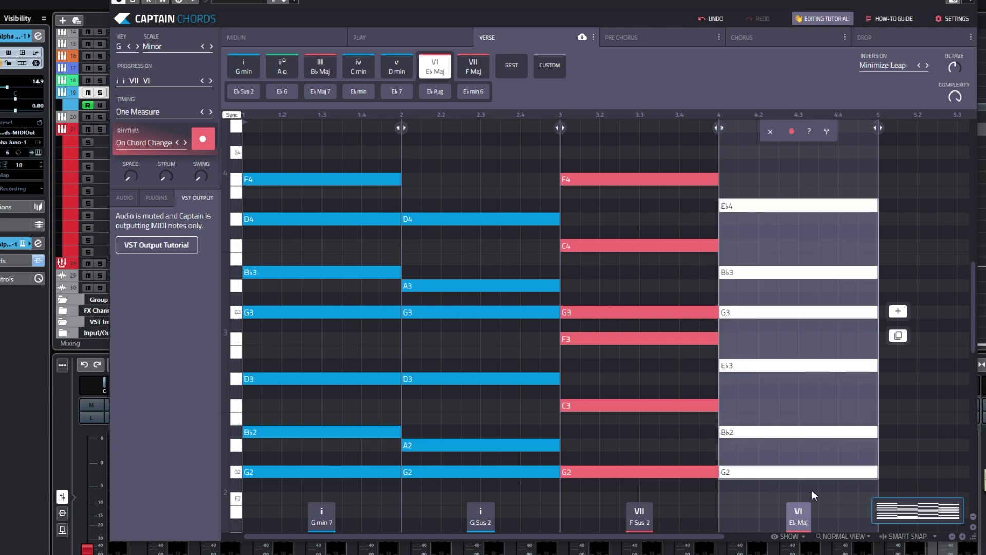
click(838, 187)
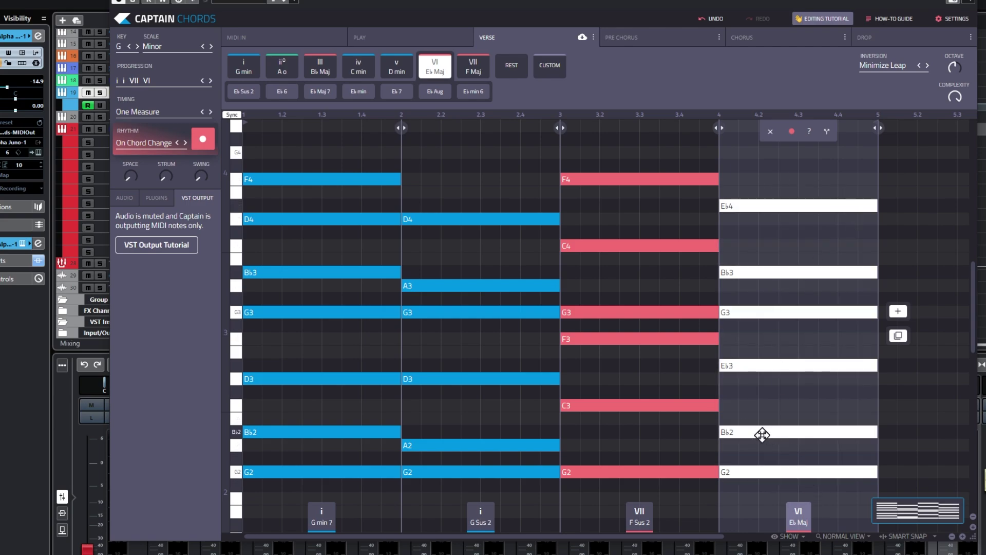
drag(762, 435, 765, 410)
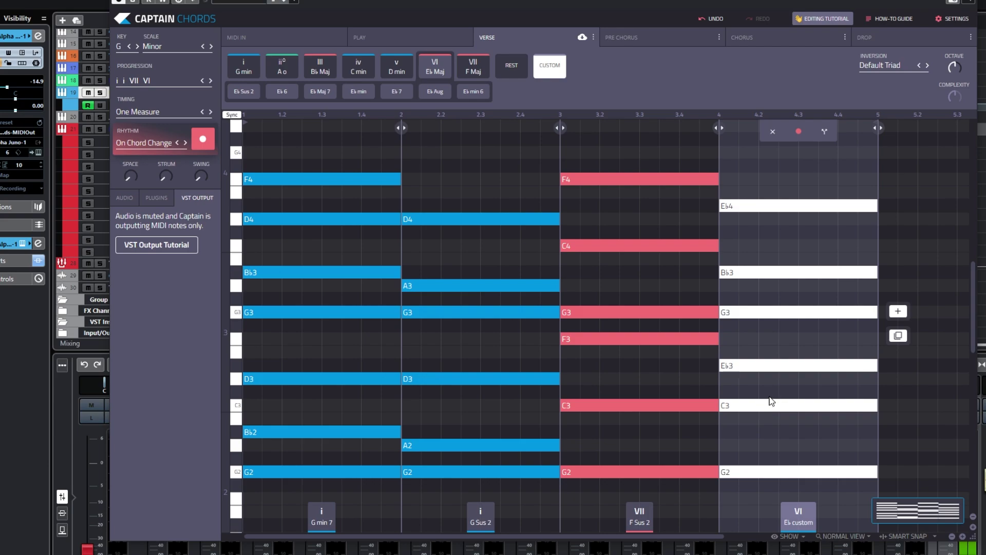
click(537, 162)
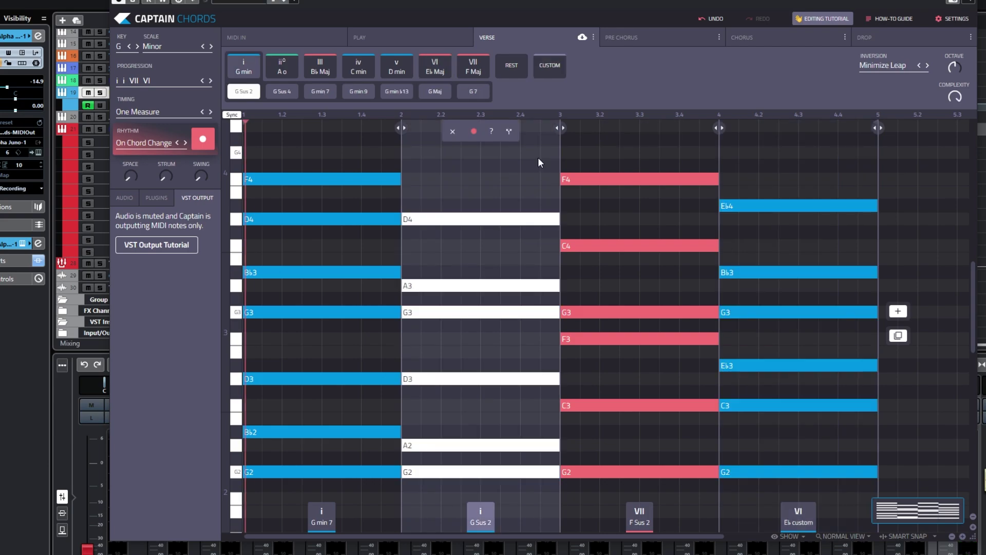
key(space)
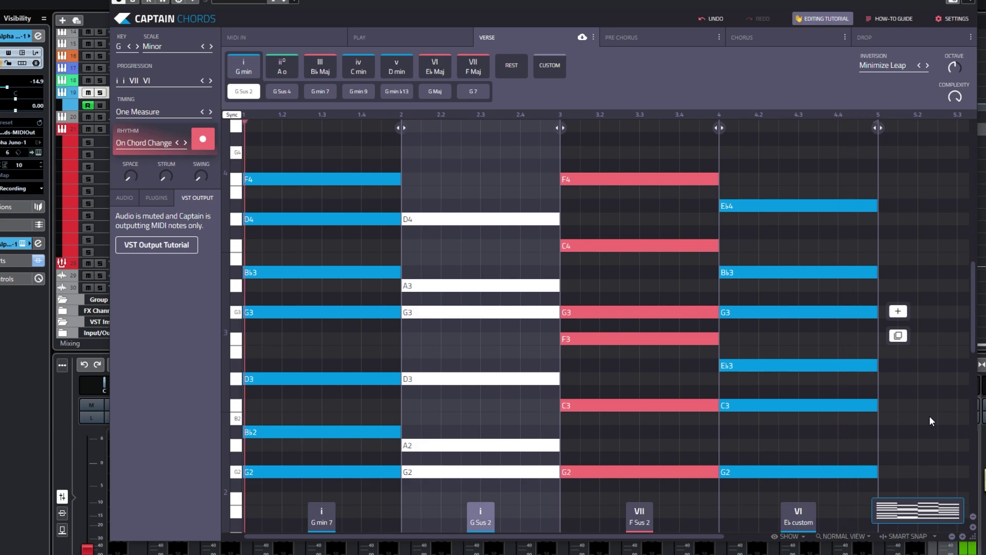
Lower the fourth chord's G3 note to F3 and listen to the progression.
mouse_move(781, 363)
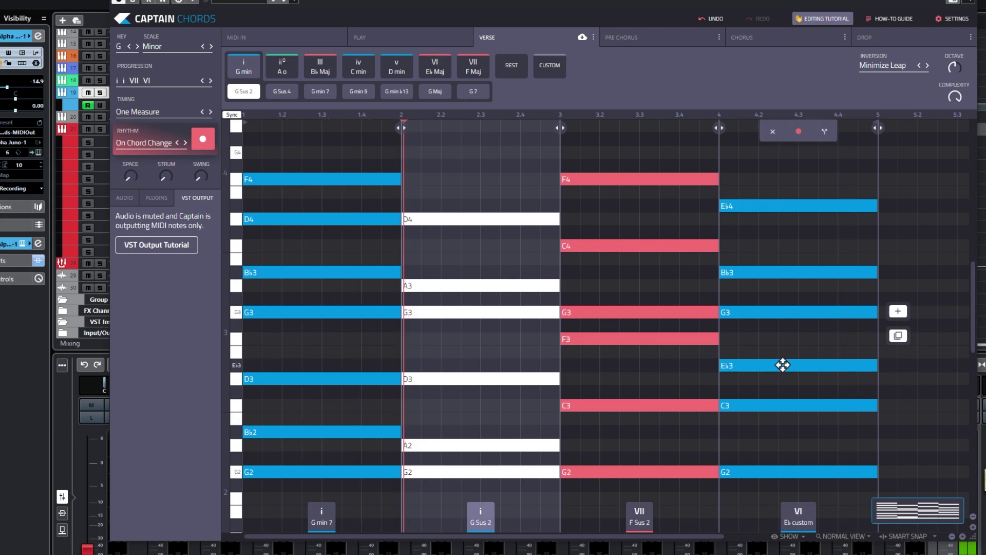
drag(768, 312, 768, 338)
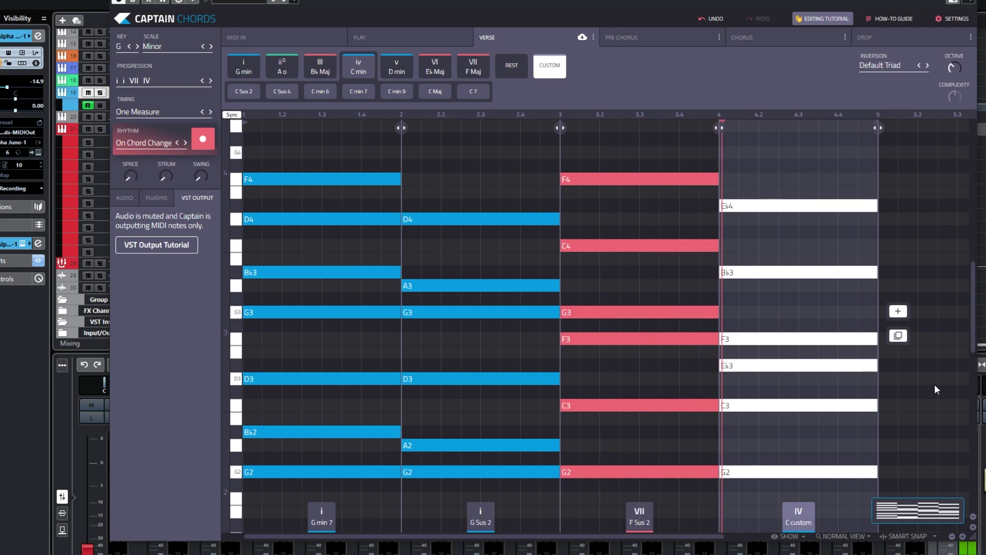
mouse_move(831, 365)
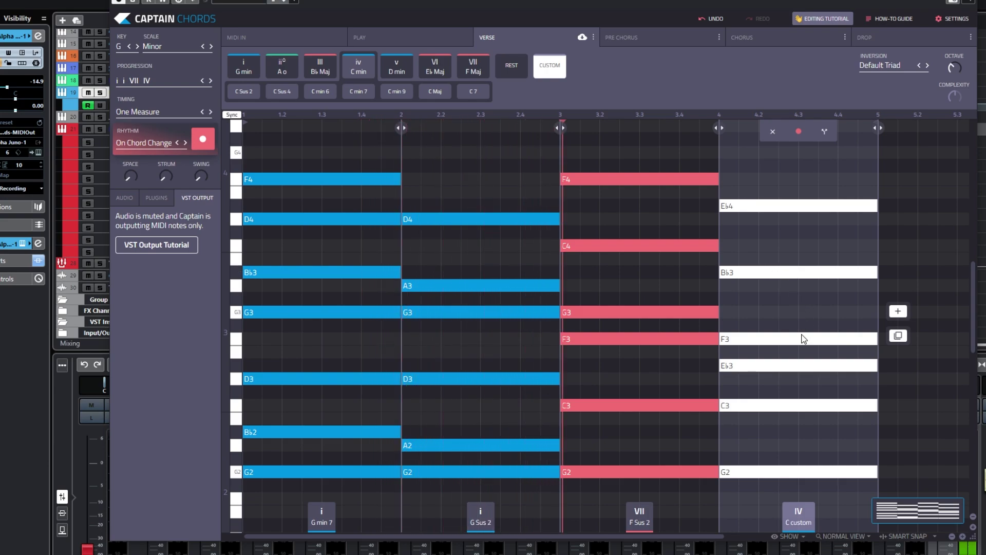
drag(766, 366, 784, 359)
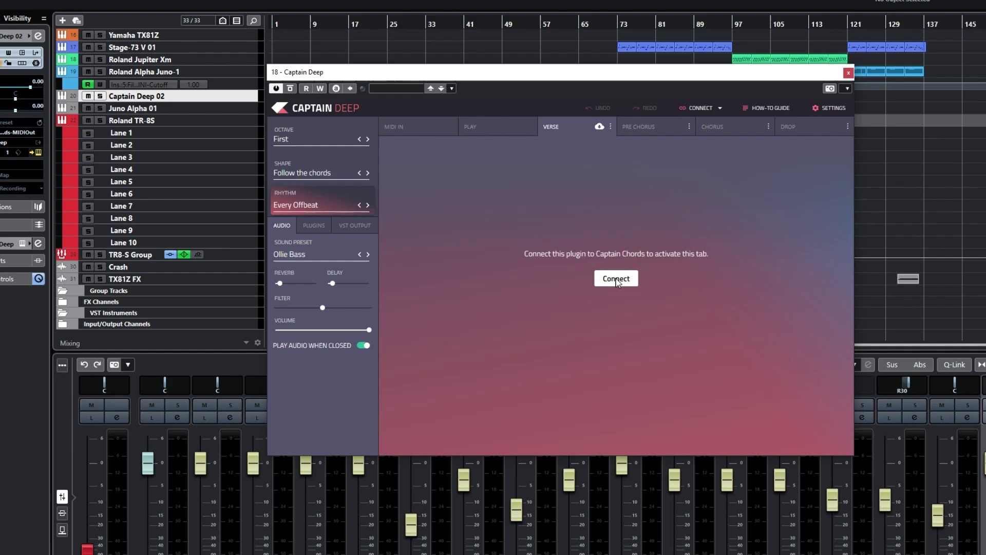
In Captain Deep, connect the plugin to Captain Chords and switch its sound to VST output.
click(627, 401)
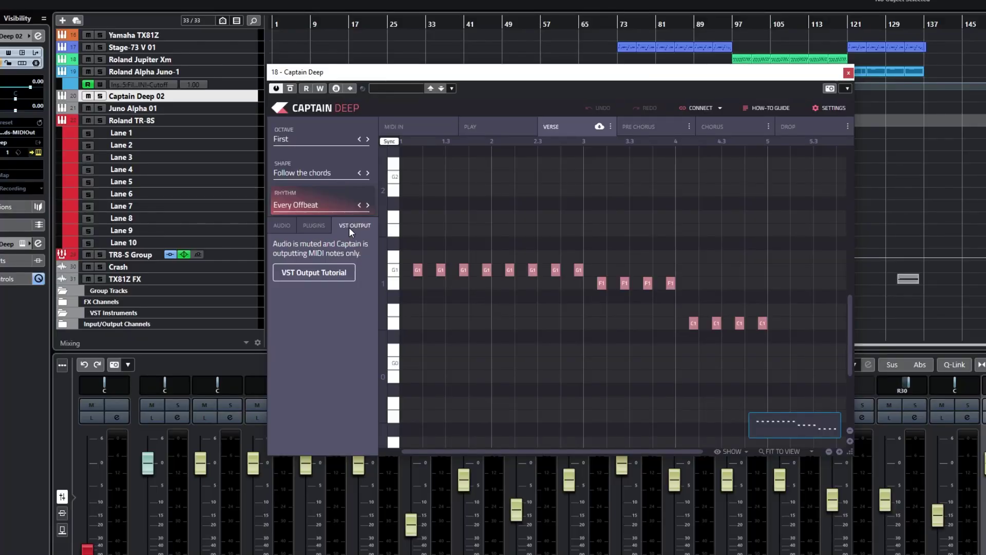
drag(417, 78, 451, 72)
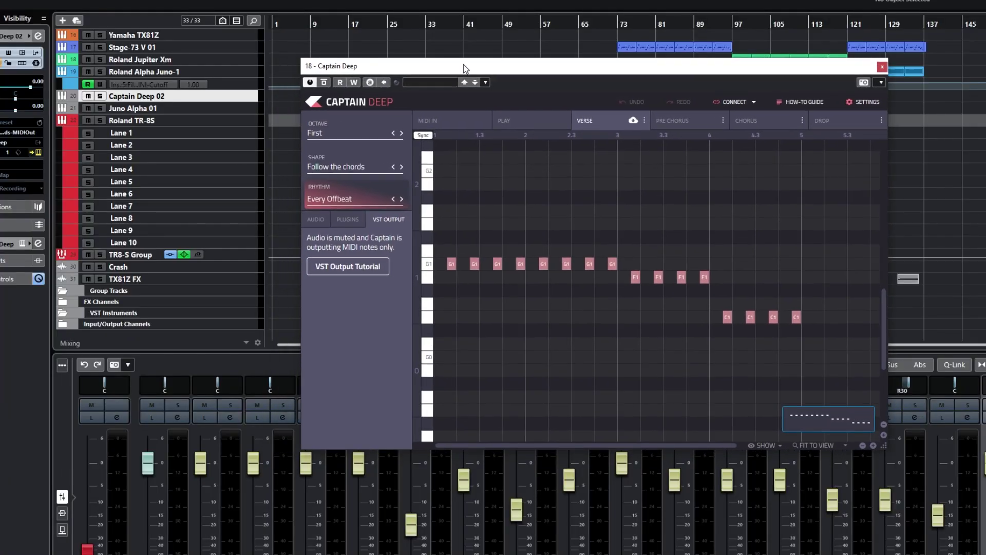
Set the PolyBrute track's MIDI input to the second Captain Deep - MIDI Out entry and play the bass line.
click(23, 134)
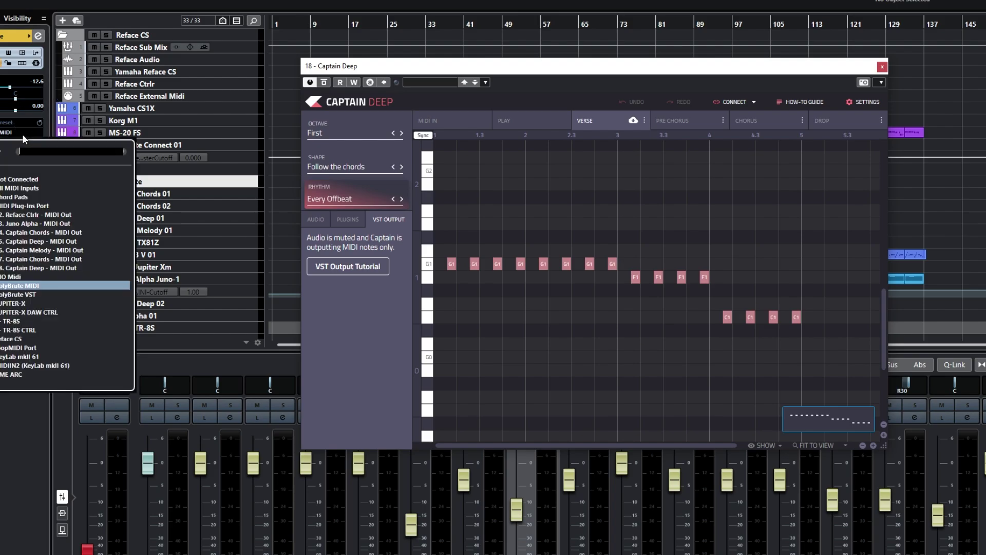
click(63, 268)
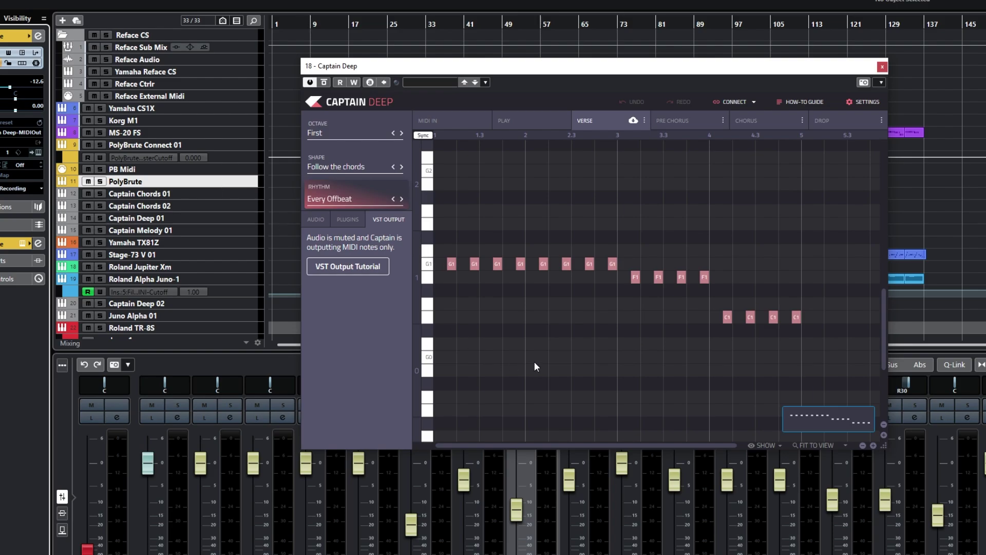
key(space)
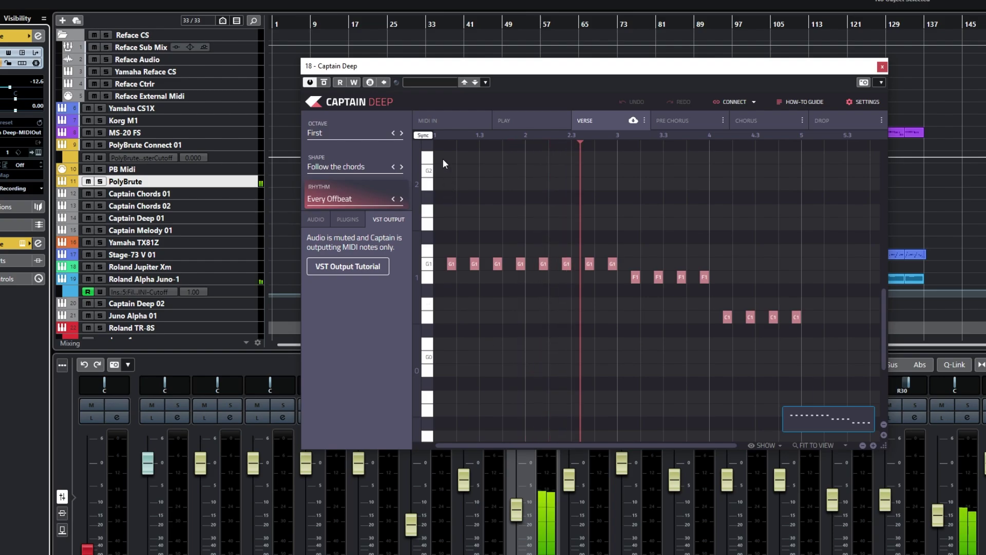
Compare the First and Second octaves during playback and set the bass line's octave to Second.
click(401, 134)
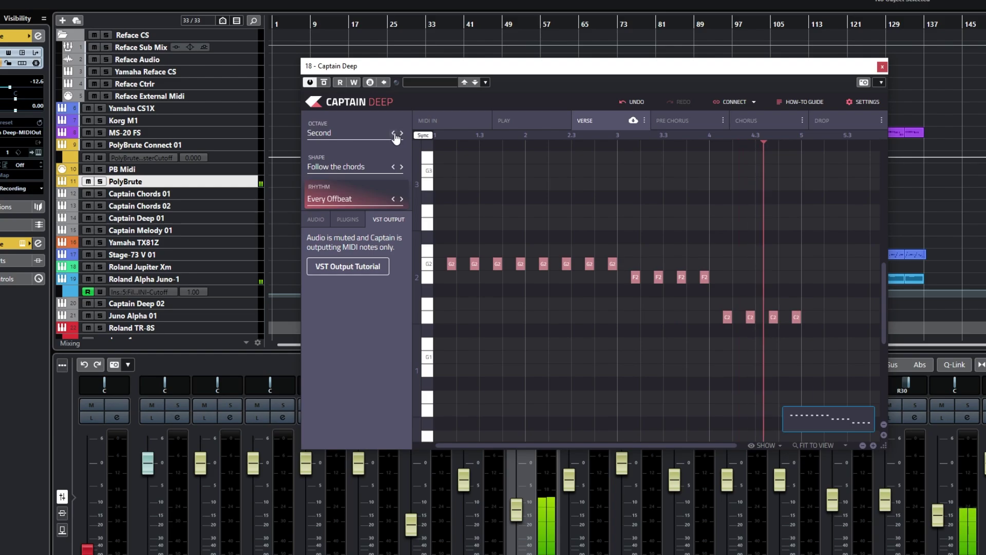
click(394, 134)
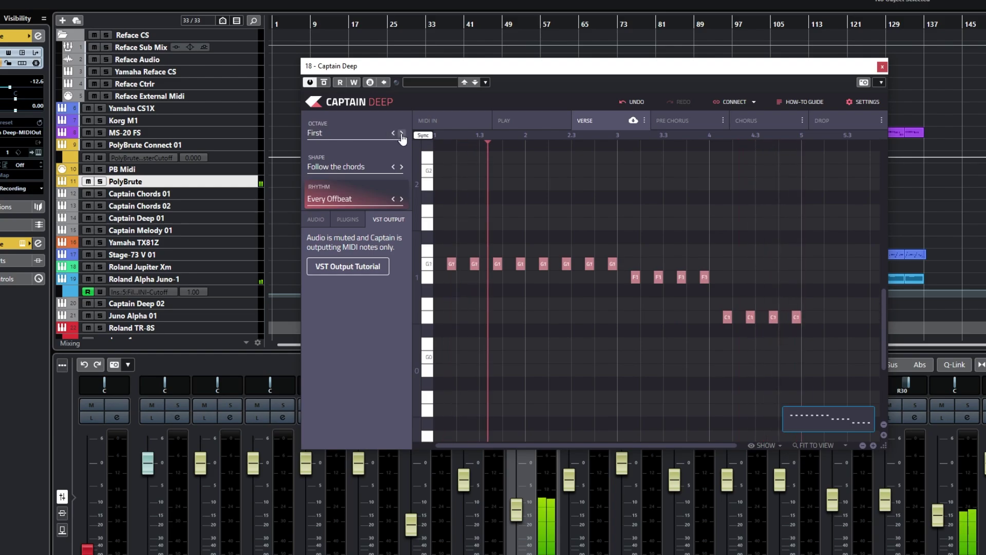
click(401, 134)
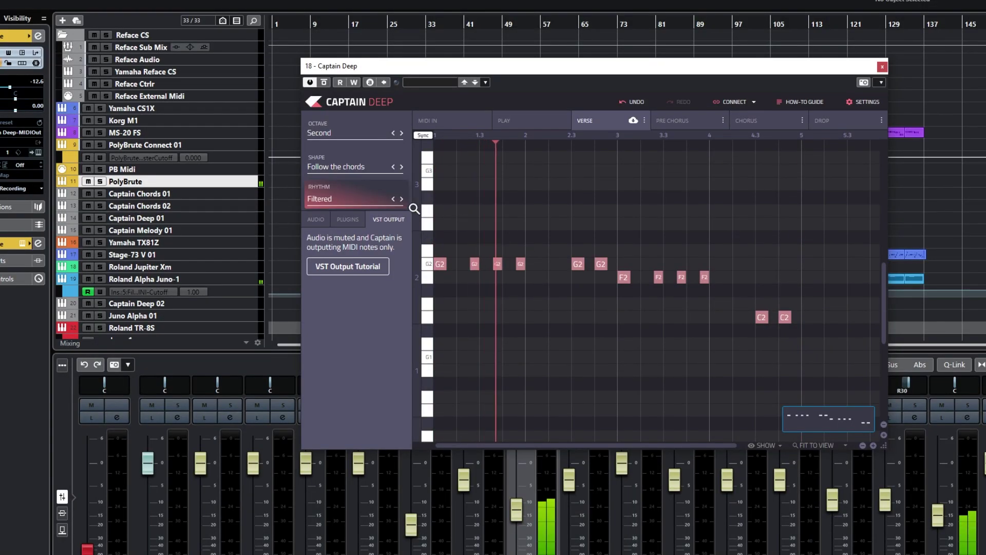
Audition the Fourth Missing, Half Measure, Hit Maker and Big Room Two rhythm patterns on the bass line.
click(402, 199)
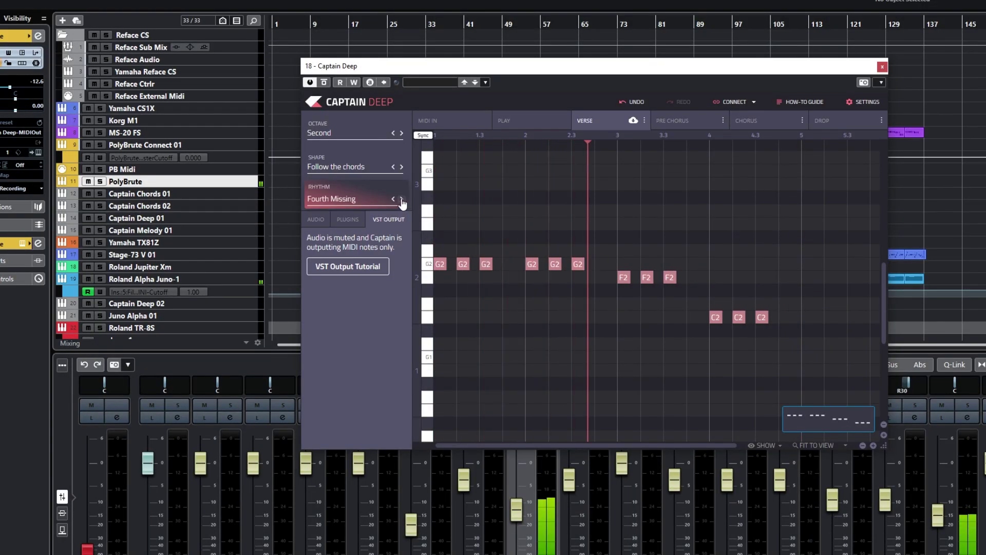
click(401, 200)
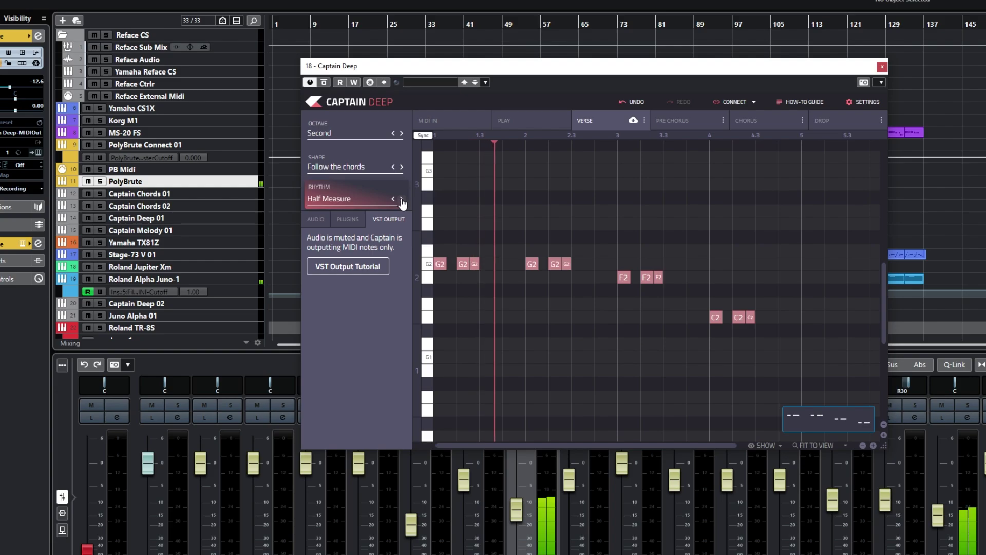
click(401, 200)
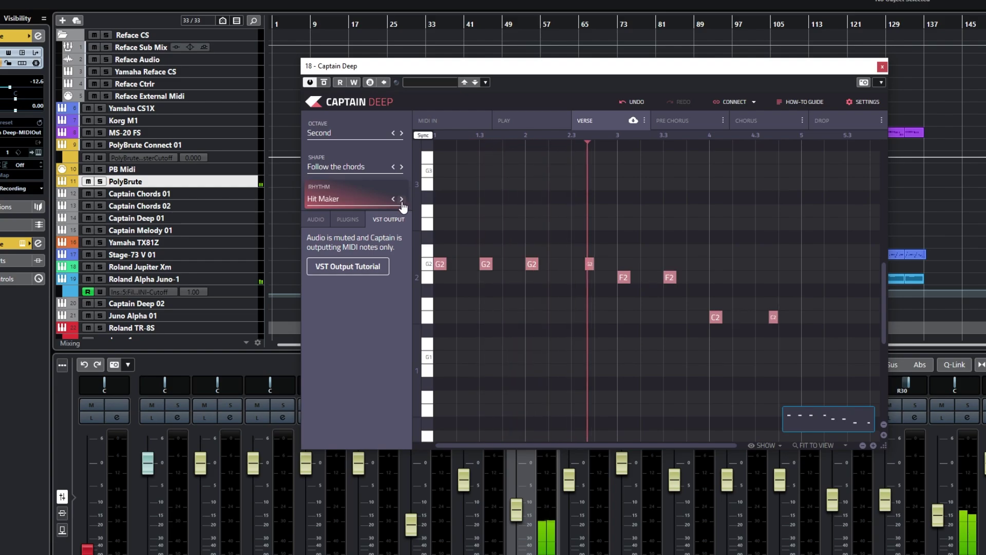
click(401, 200)
click(345, 202)
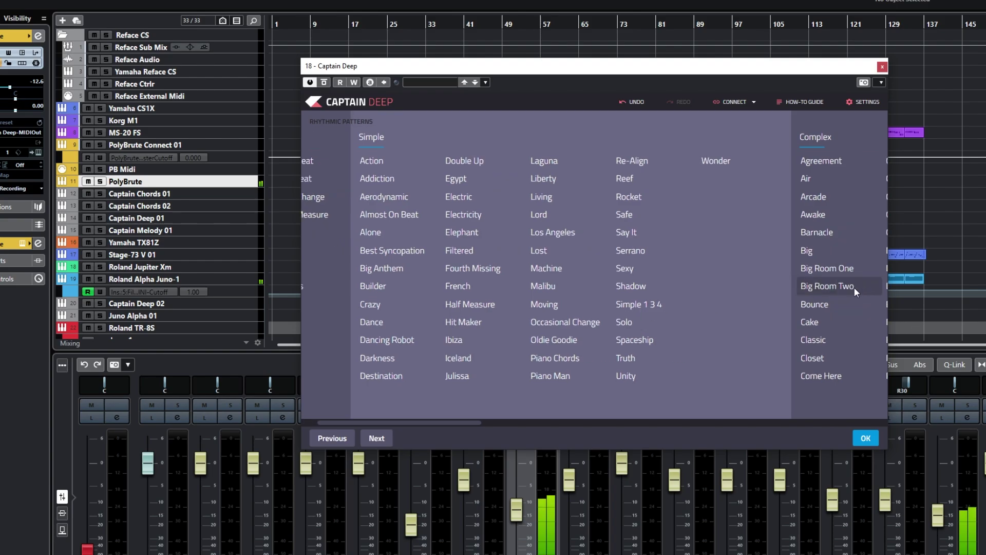
click(854, 288)
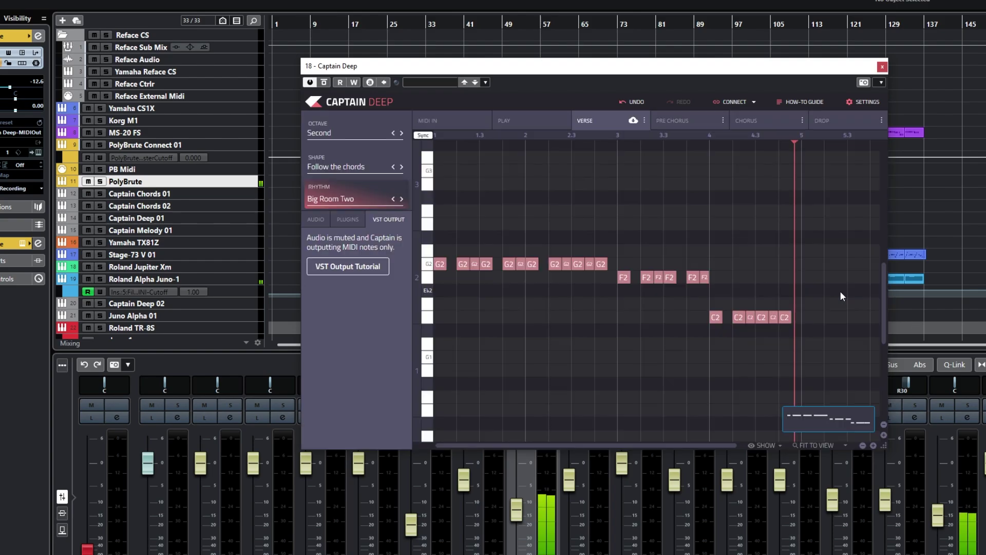
Audition the complex bass rhythm patterns Melancholy, Milk, Naughty, Neither and Ocean.
click(351, 200)
drag(476, 423, 592, 411)
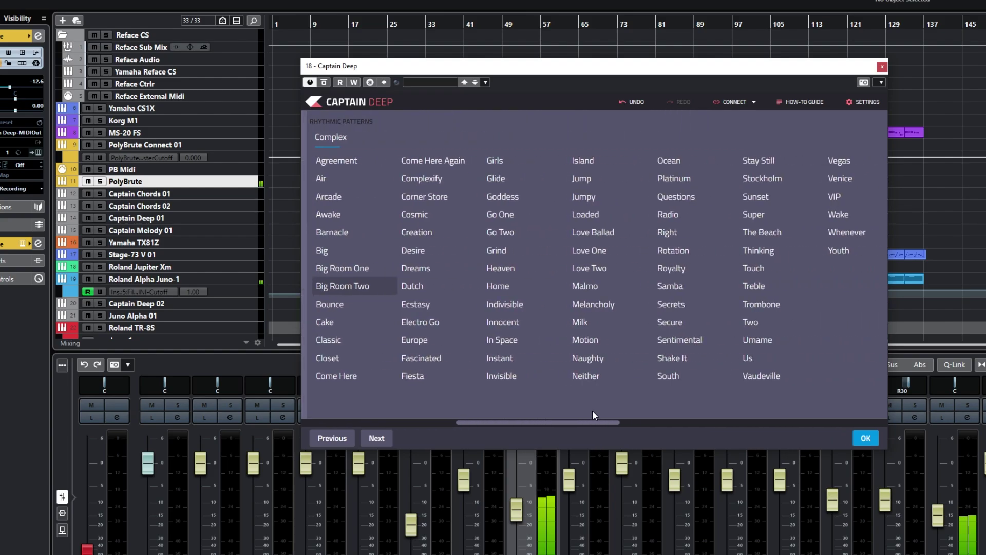
click(600, 297)
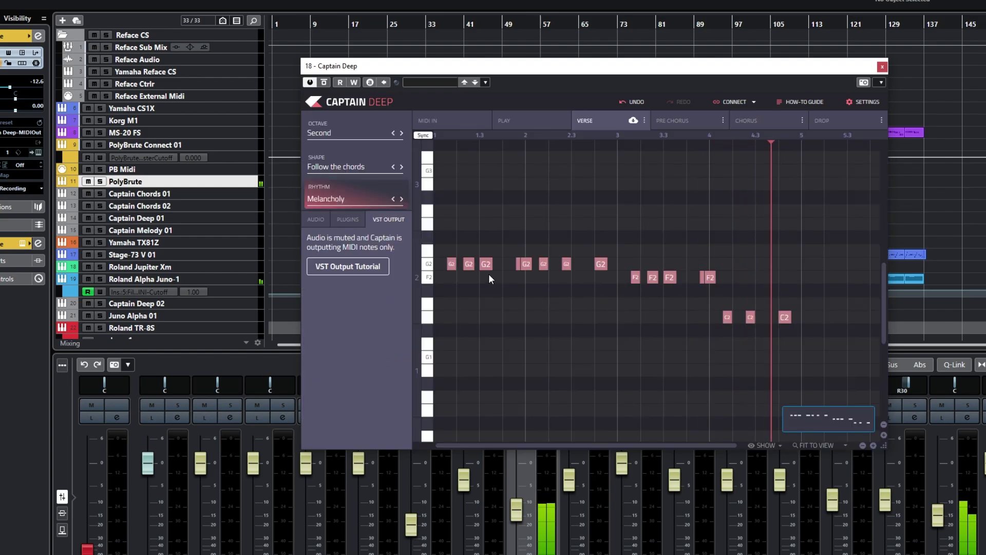
click(402, 199)
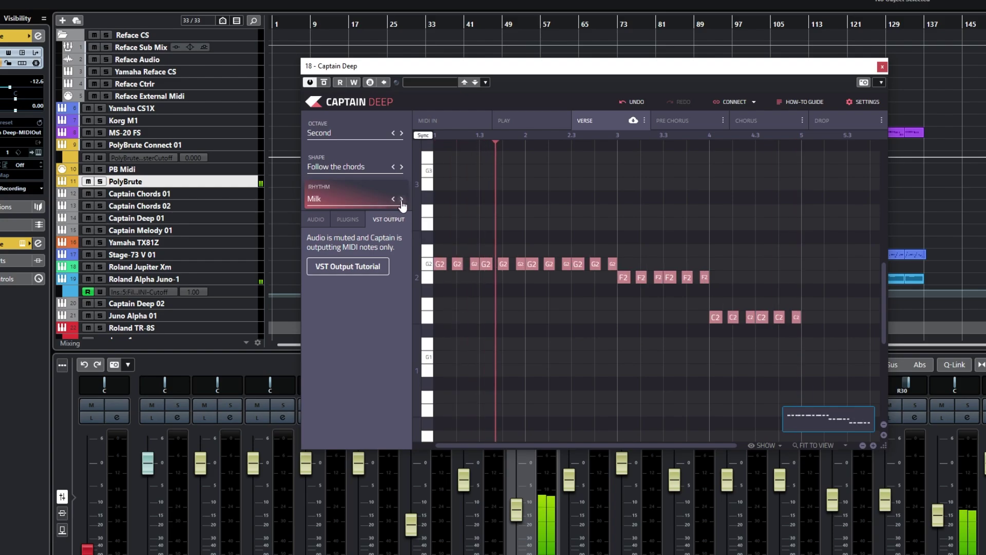
click(402, 199)
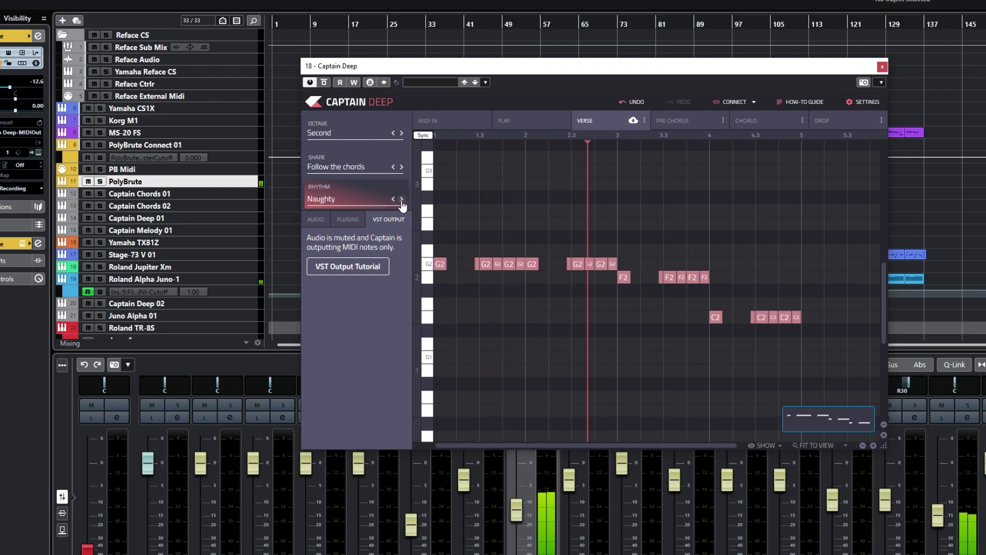
click(402, 199)
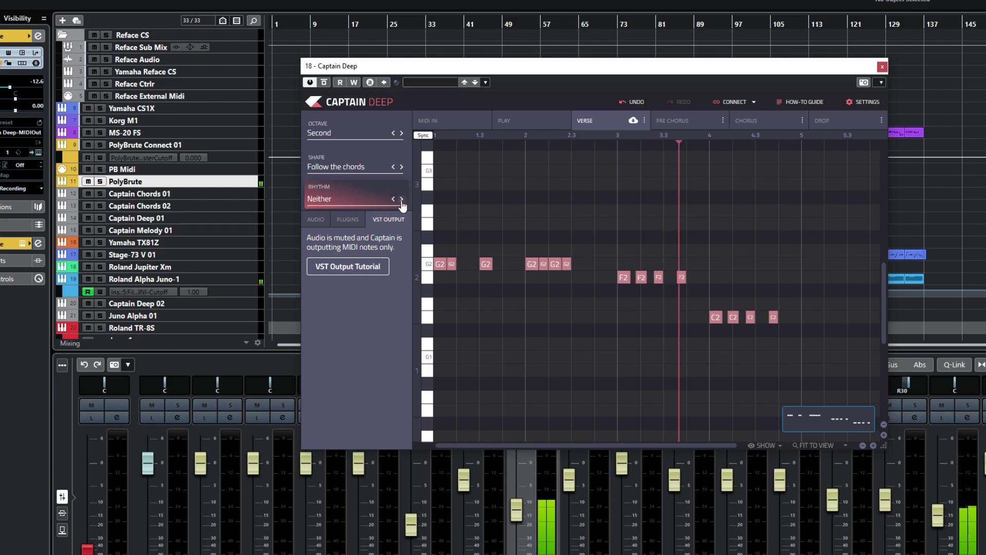
click(402, 200)
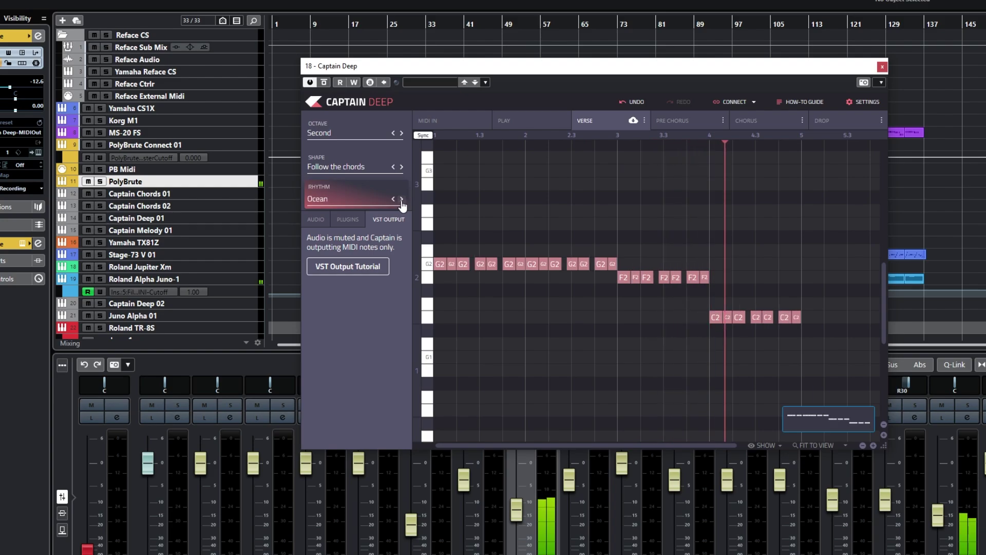
Browse the rhythmic patterns and set the bass line's rhythm to the complex pattern Go One.
click(359, 199)
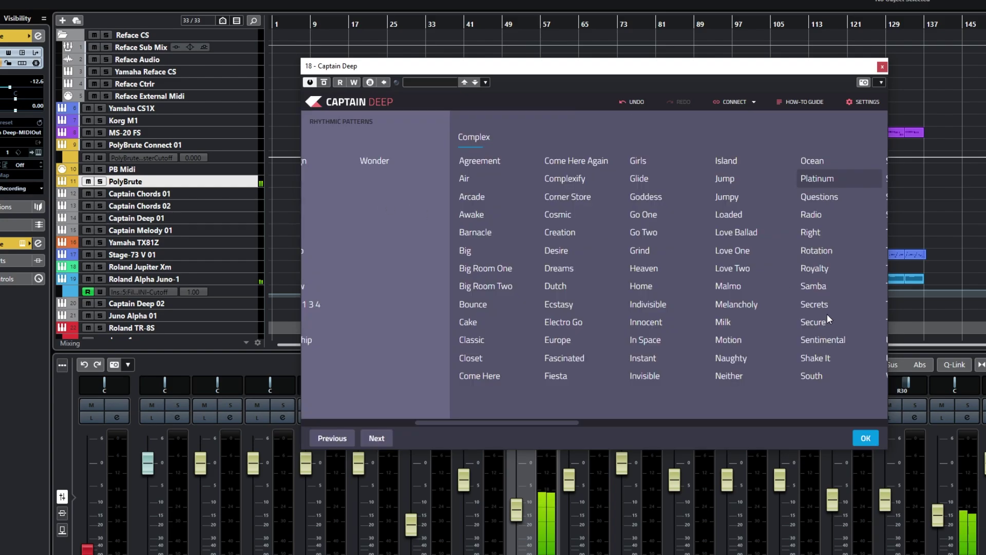
scroll(823, 296, left, 5)
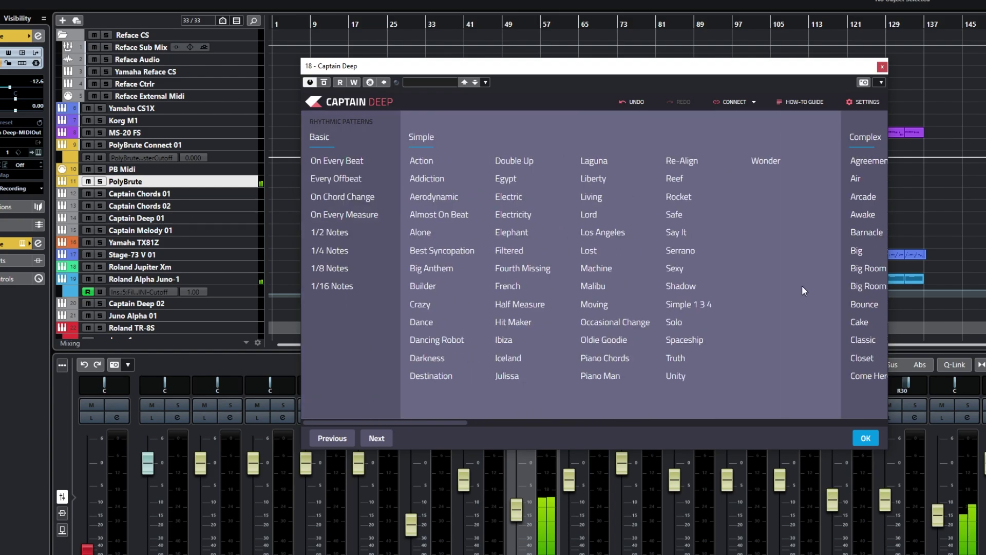
scroll(802, 285, right, 2)
scroll(803, 285, right, 2)
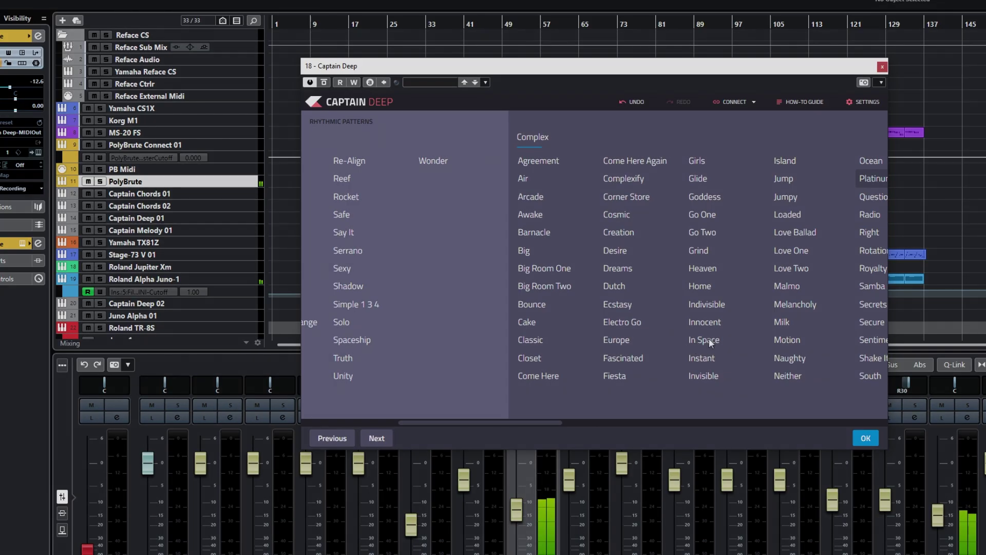
double_click(702, 214)
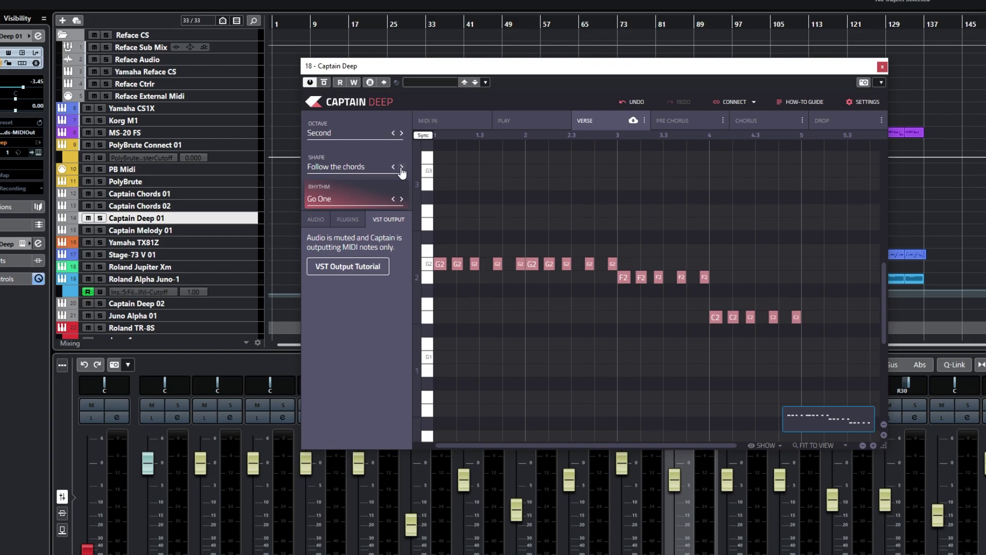
Play the bass line while changing its shape to Opposite movement, Minimum adjustment and the next available shape.
click(401, 167)
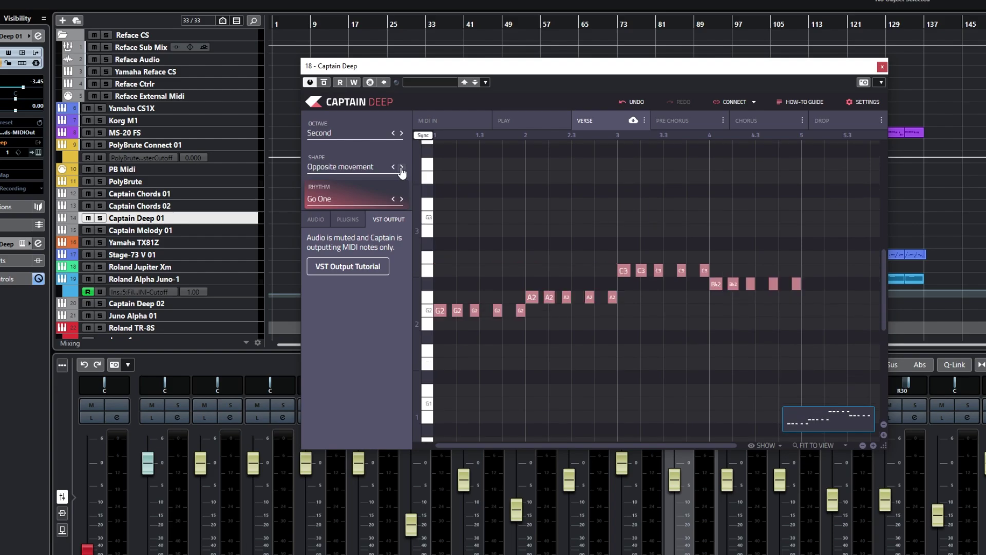
key(space)
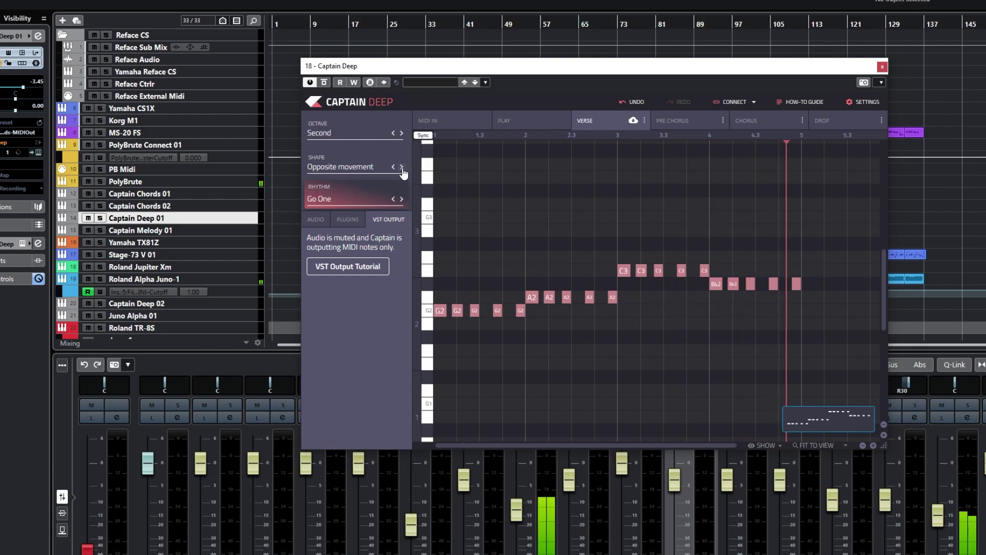
click(401, 167)
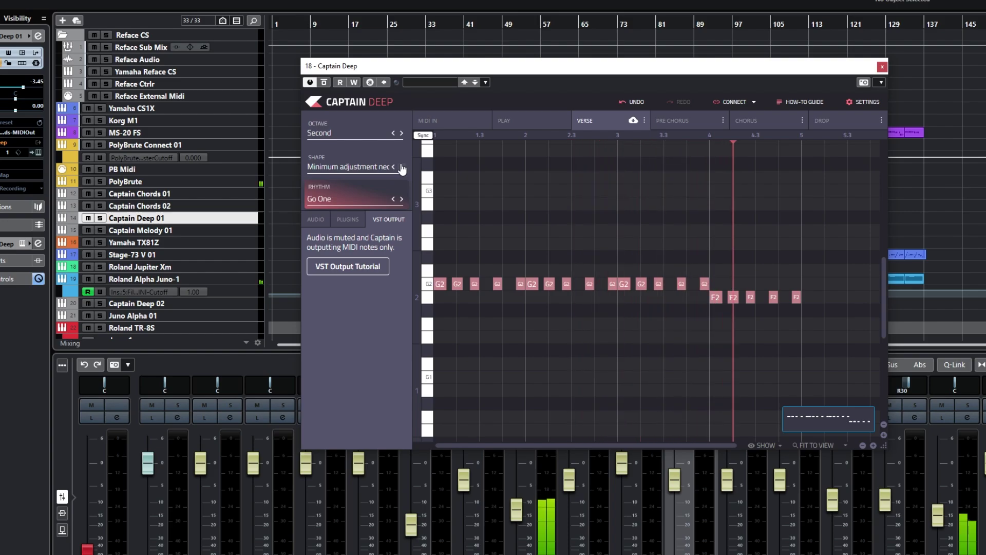
click(401, 166)
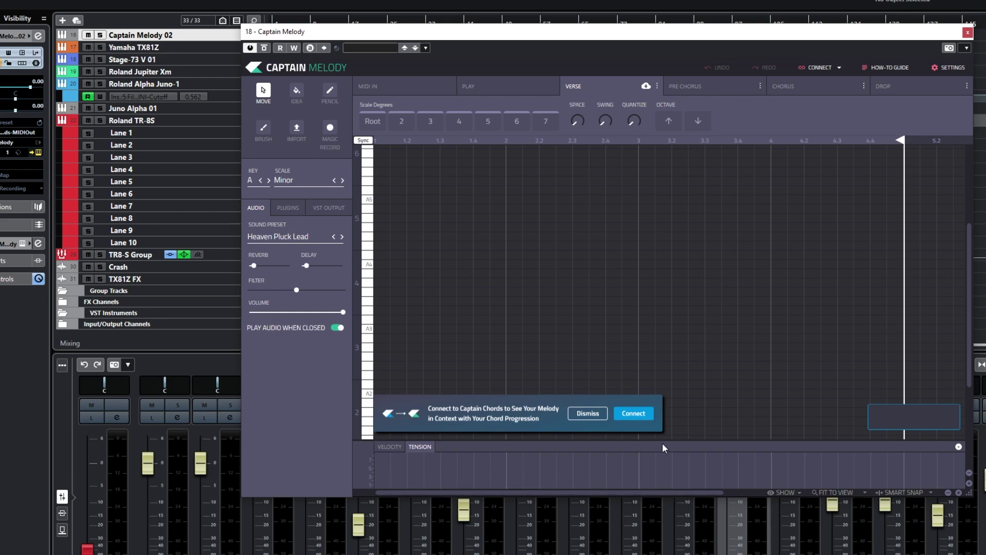
Connect Captain Melody to the Captain Chords progression and display the tension curve below the note grid.
click(634, 414)
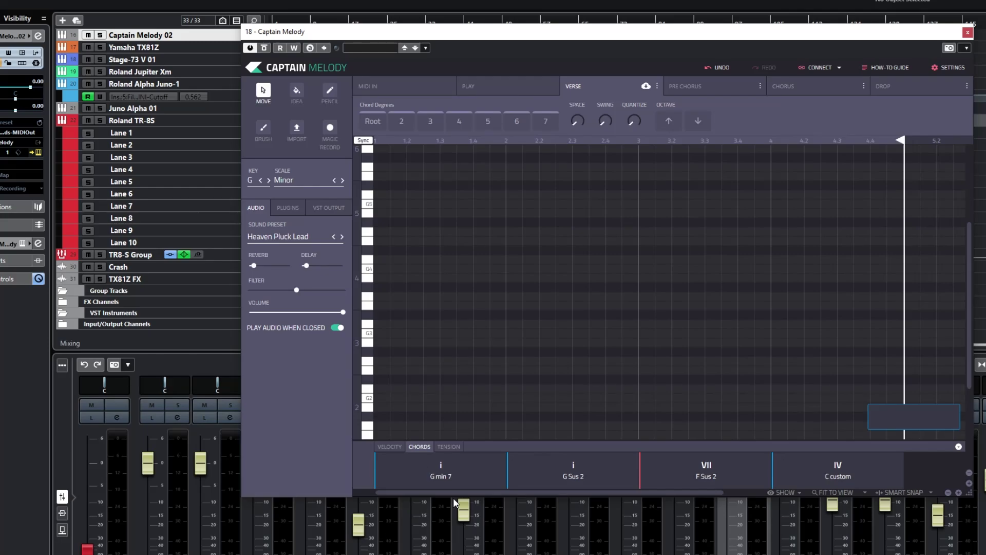
click(450, 446)
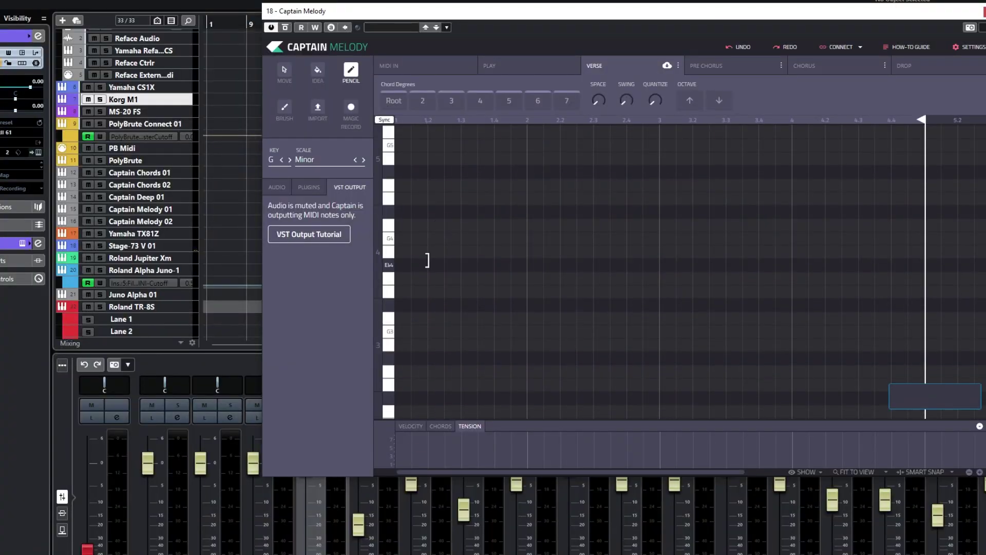
Pencil a few test notes into the verse, including E♭4 and G4, and move the last one to E♭4 just after bar 2 starts.
click(426, 261)
click(436, 245)
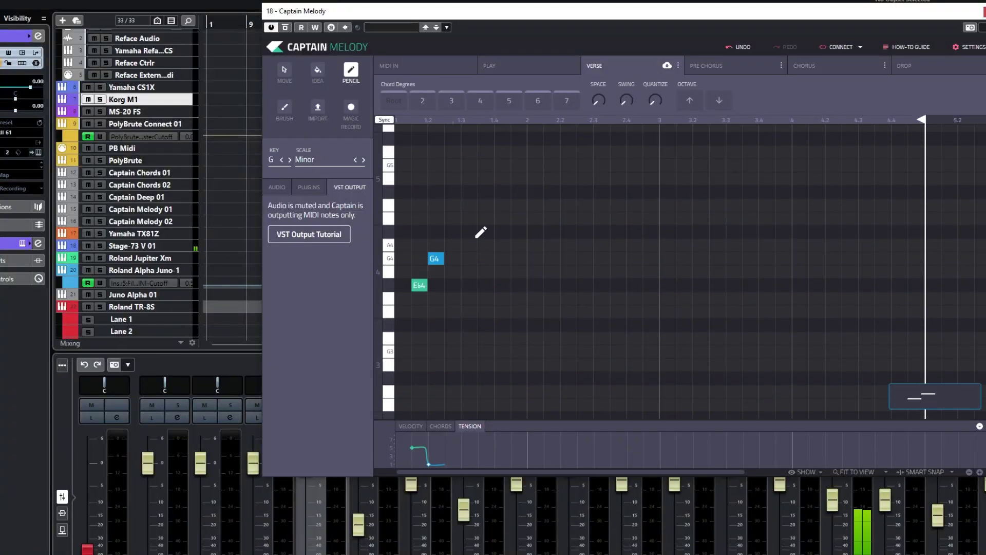
click(481, 233)
click(635, 273)
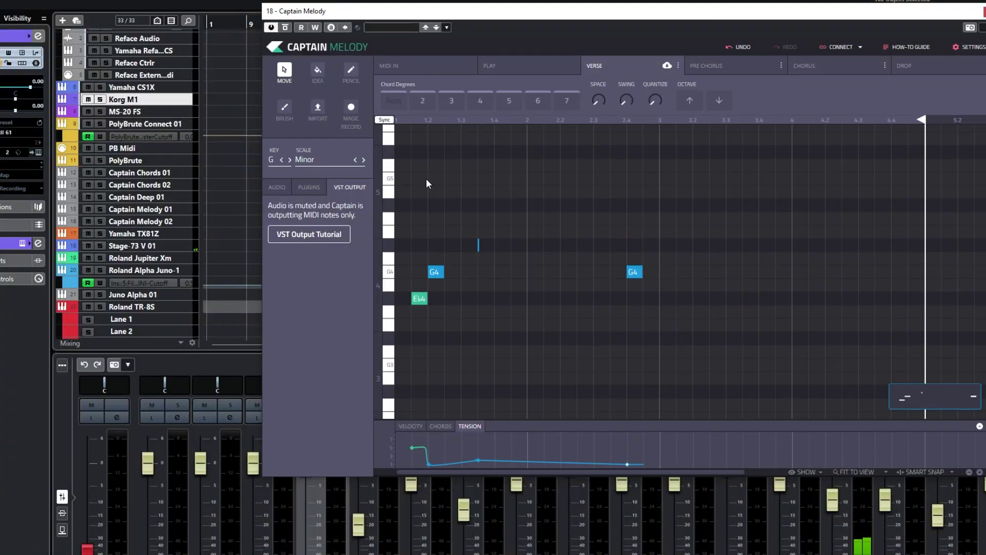
drag(635, 271, 630, 203)
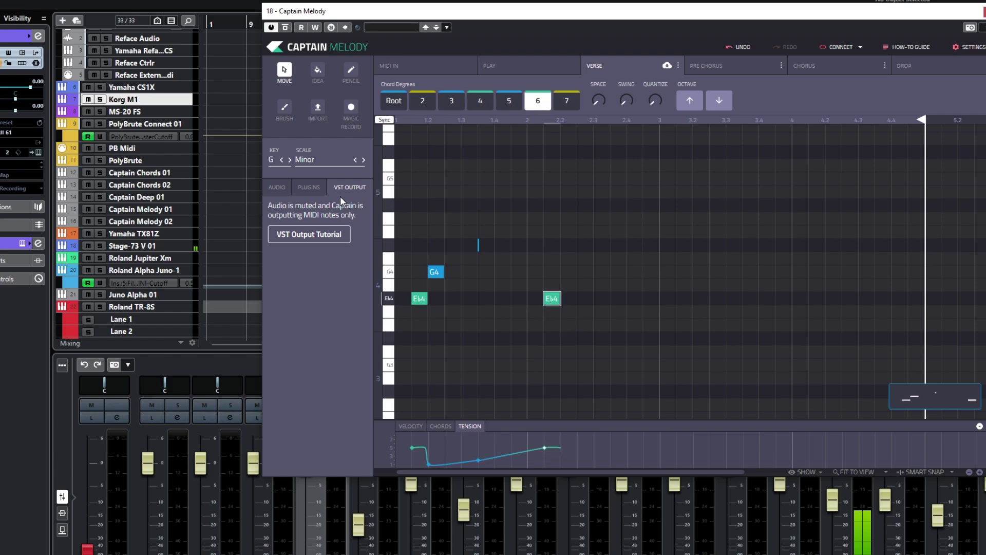
Brush a wave-shaped run of 1/16 notes across the verse and view the MIDI file import dialog without importing anything.
click(284, 107)
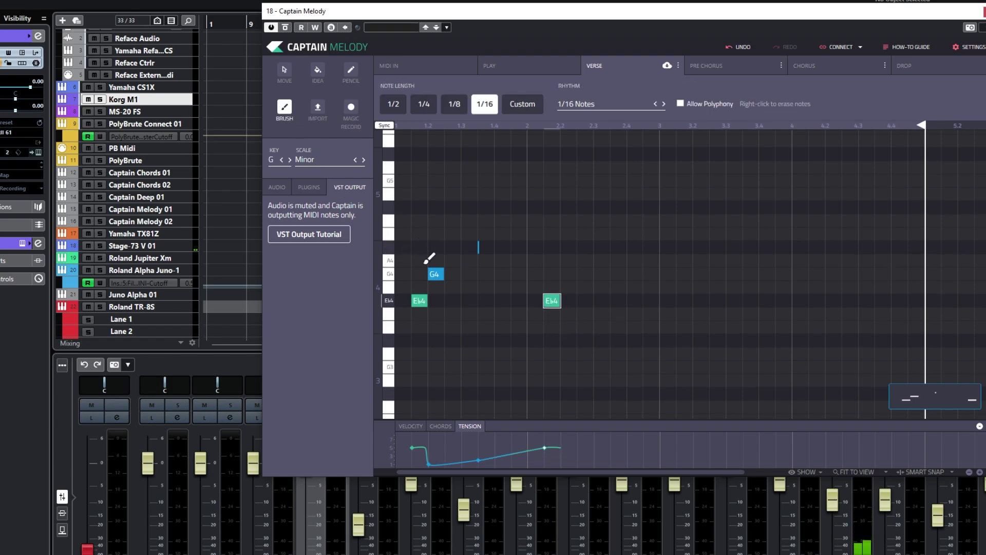
mouse_move(429, 258)
mouse_down()
mouse_move(451, 240)
mouse_move(822, 286)
mouse_up()
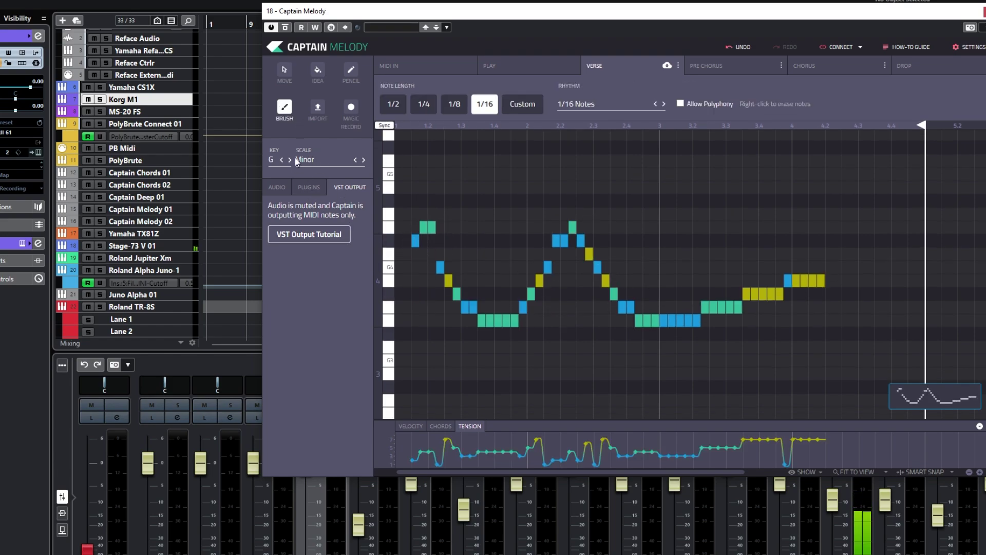
click(321, 106)
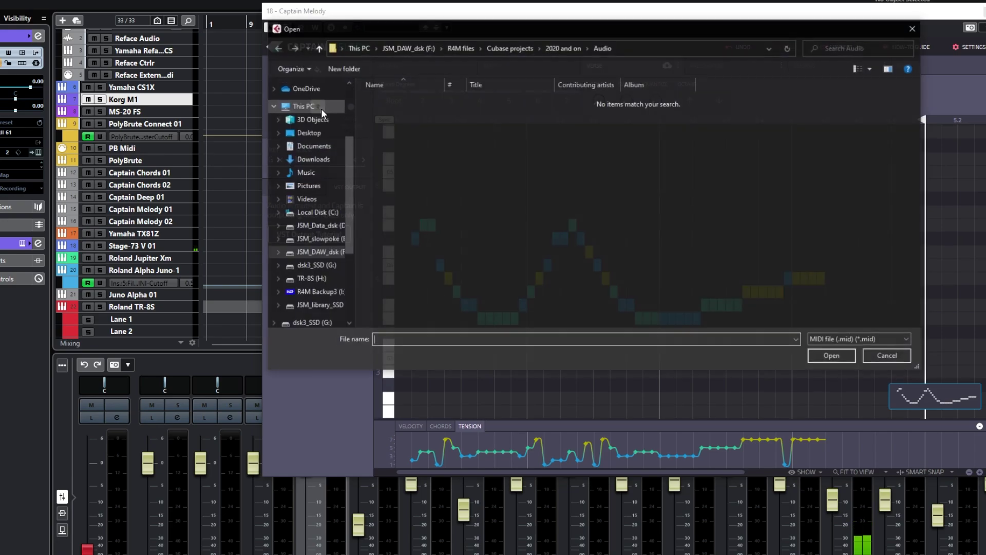
click(889, 356)
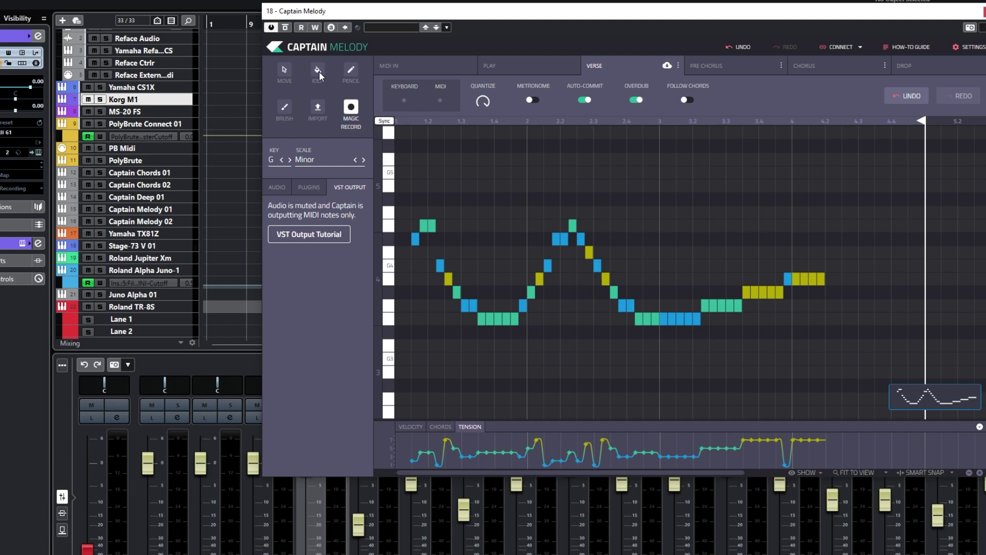
Delete the brushed notes with the Idea tool active, generate a melody idea over the first two bars and play it.
click(318, 72)
drag(859, 230, 399, 361)
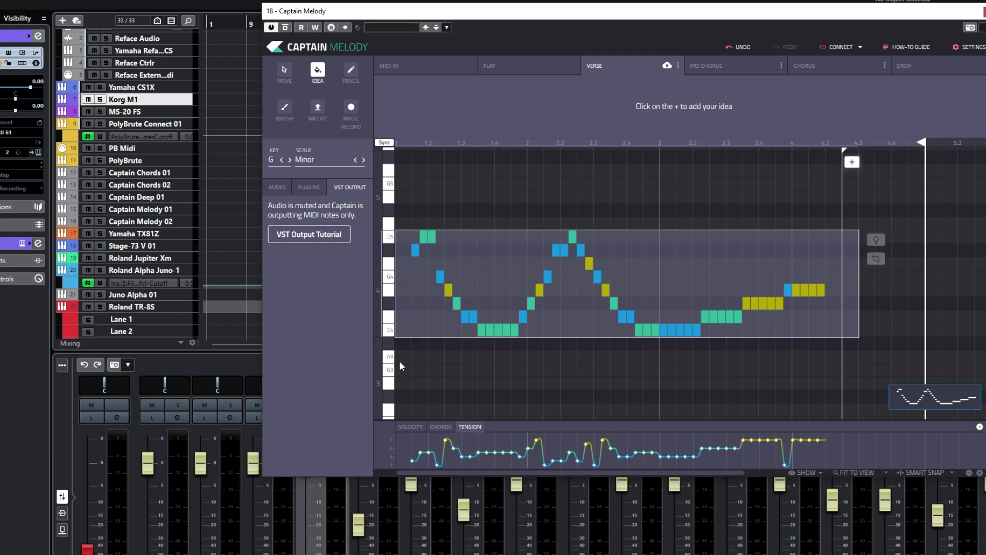
key(Delete)
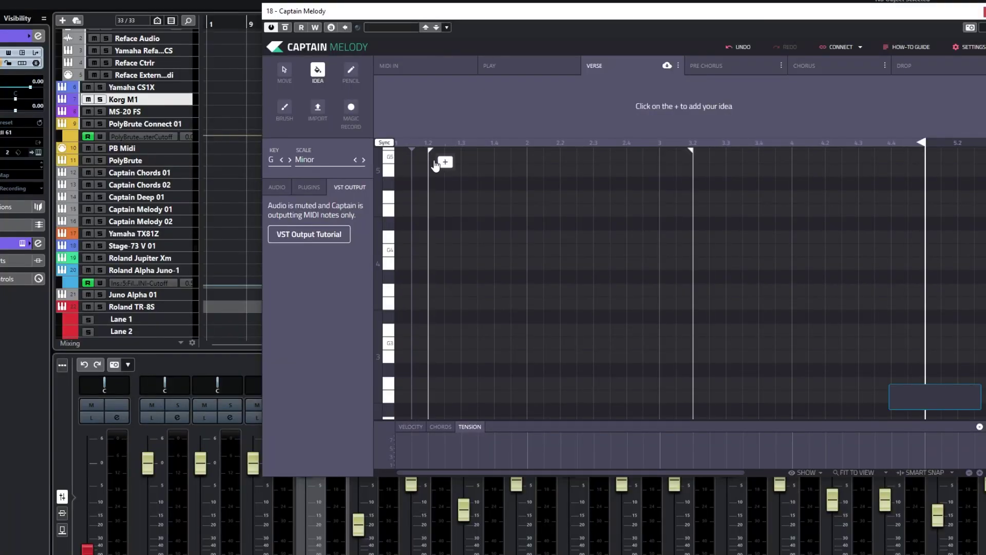
click(405, 163)
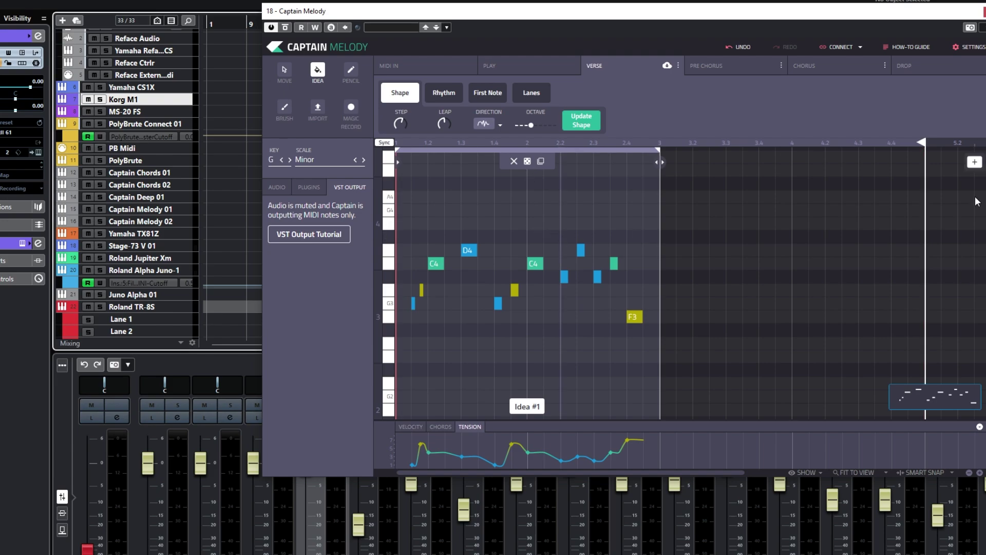
key(space)
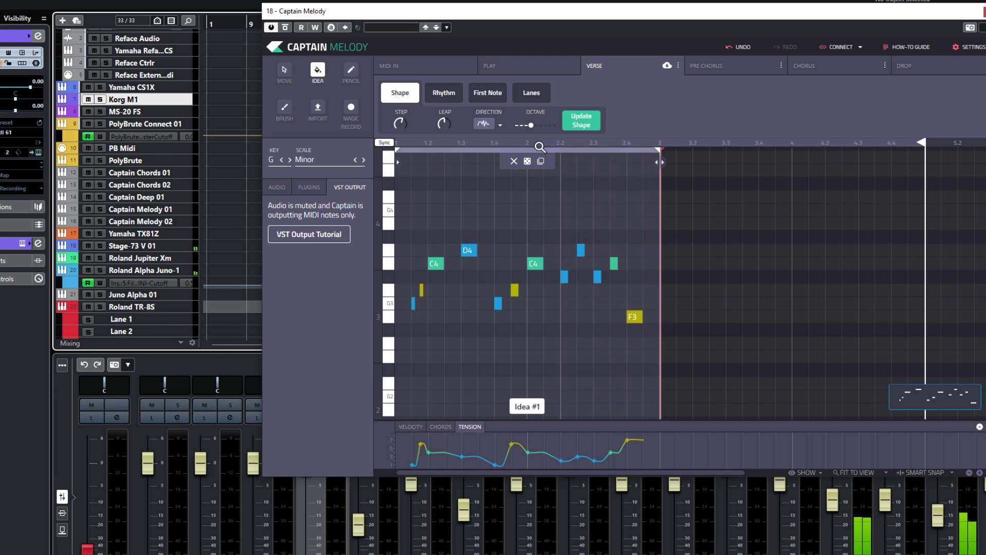
Raise the octave of Idea #1, update its shape and randomize the idea.
drag(532, 123, 535, 124)
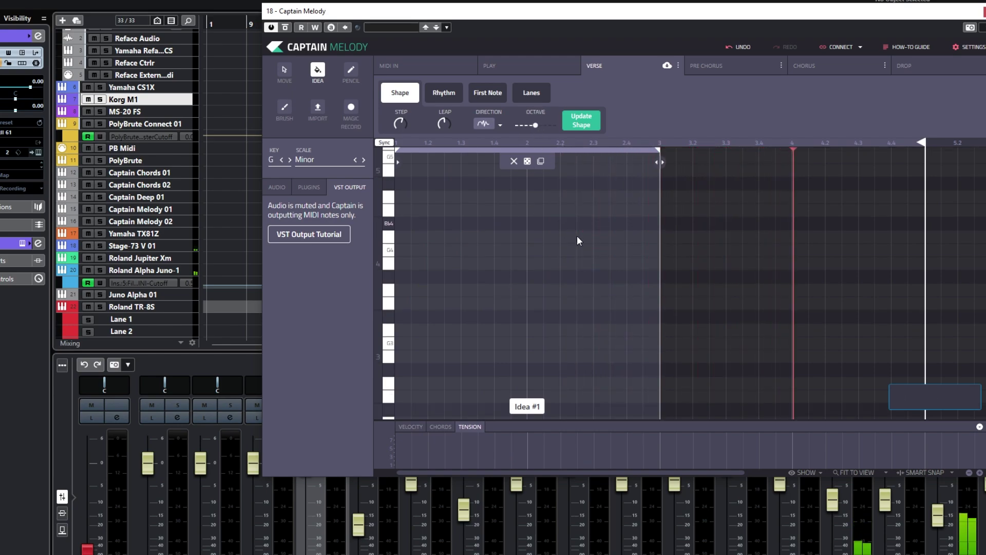
click(588, 126)
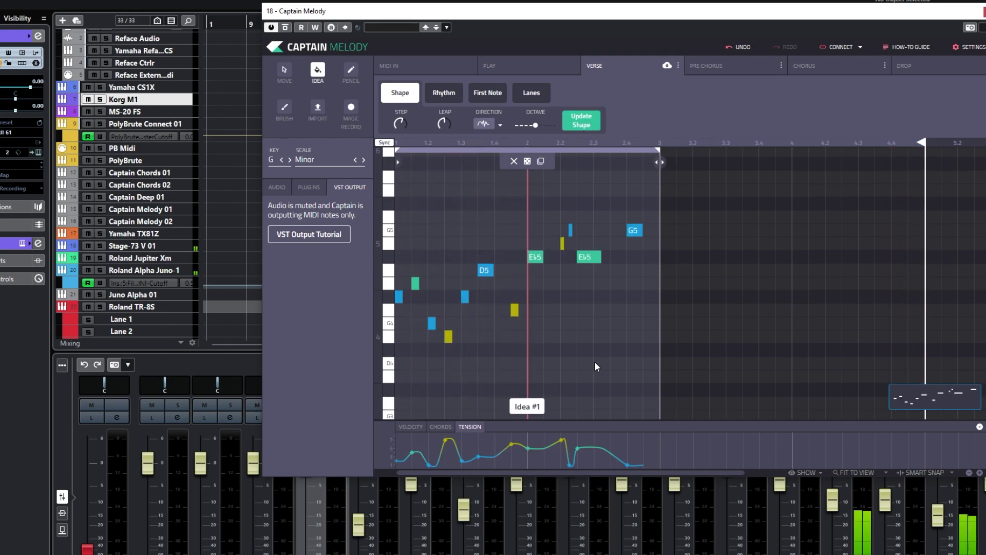
click(527, 161)
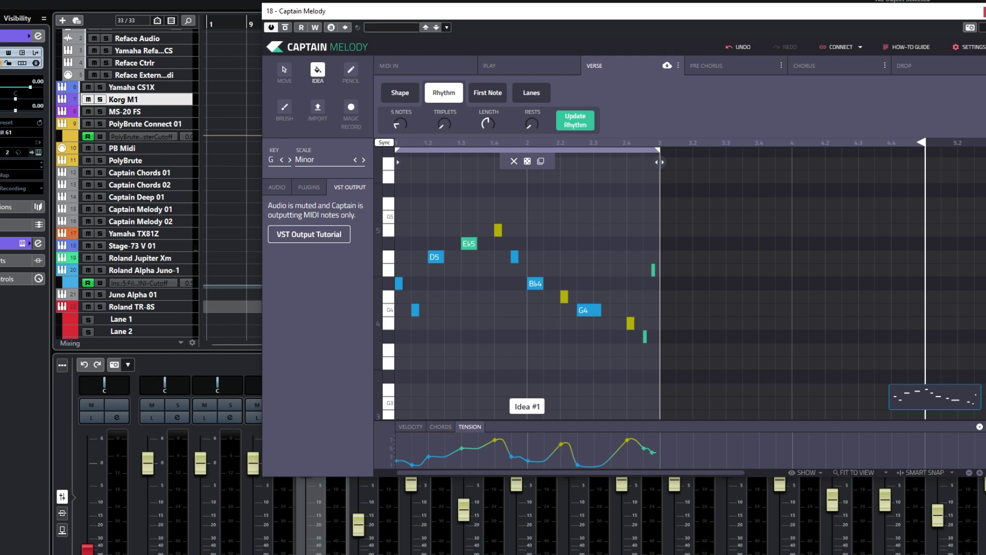
Lower the rhythm density of Idea #1 and adjust its shape's Step and Leap amounts.
drag(400, 123, 405, 137)
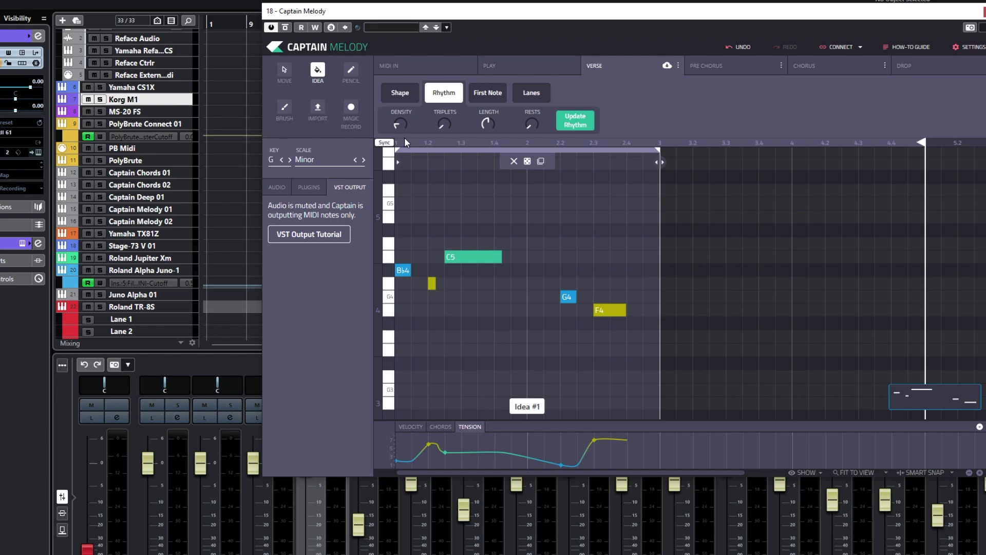
mouse_move(488, 124)
click(395, 98)
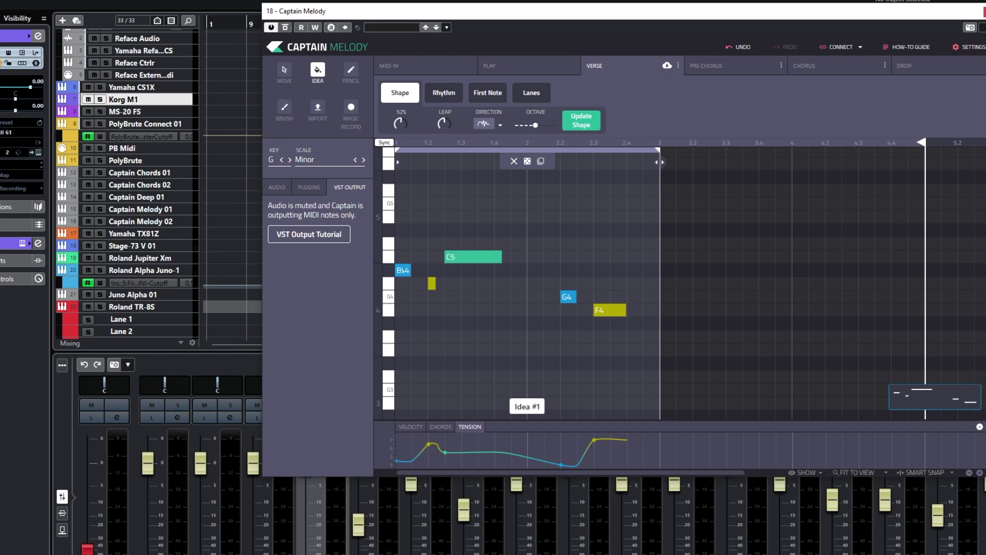
click(401, 125)
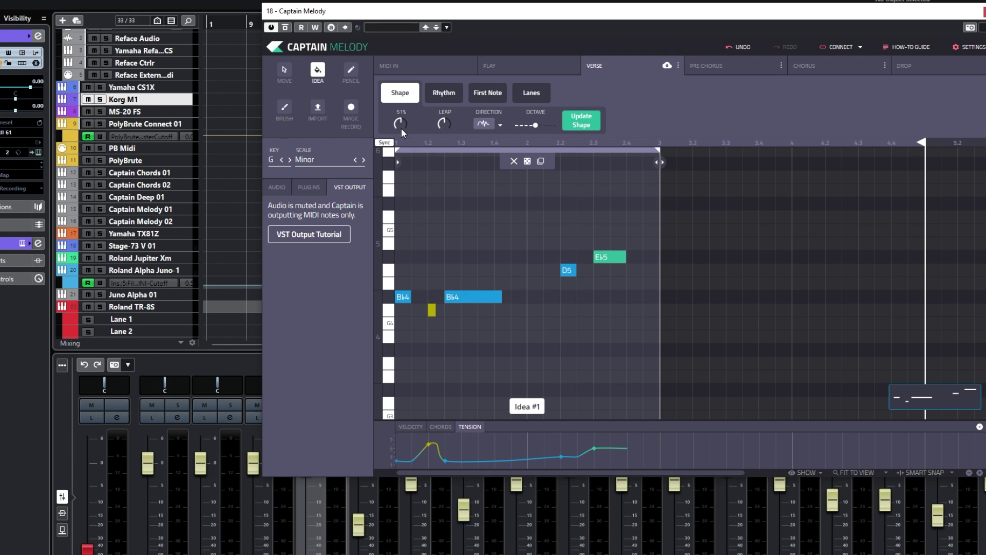
mouse_move(444, 123)
mouse_down()
mouse_move(446, 112)
mouse_move(445, 130)
mouse_up()
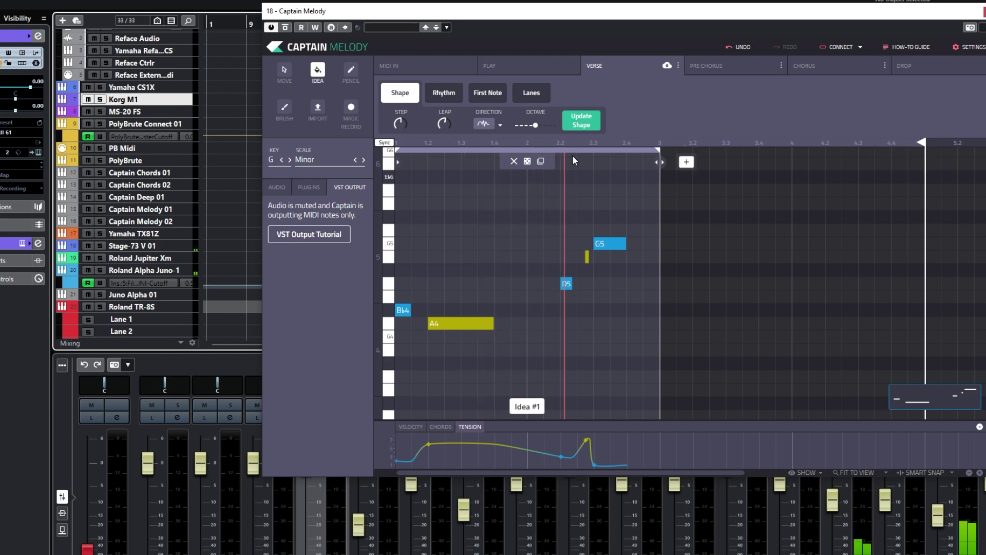
Randomize Idea #1 three more times while listening to each variation against the chords.
click(529, 161)
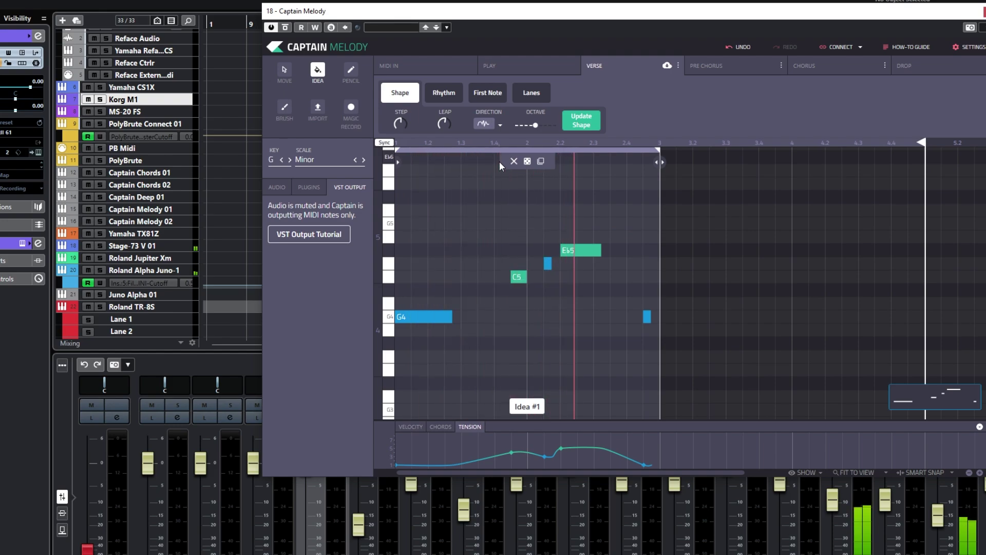
click(528, 161)
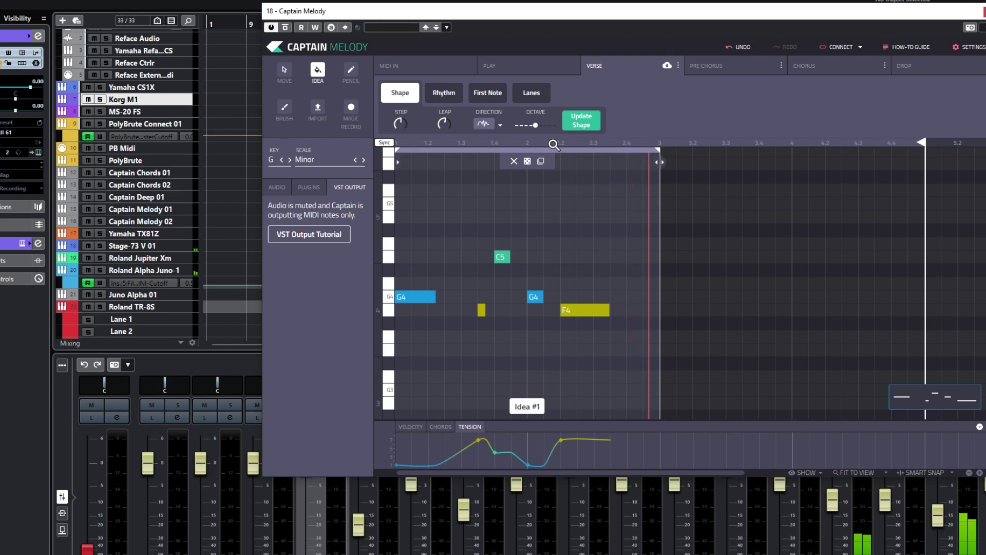
click(526, 162)
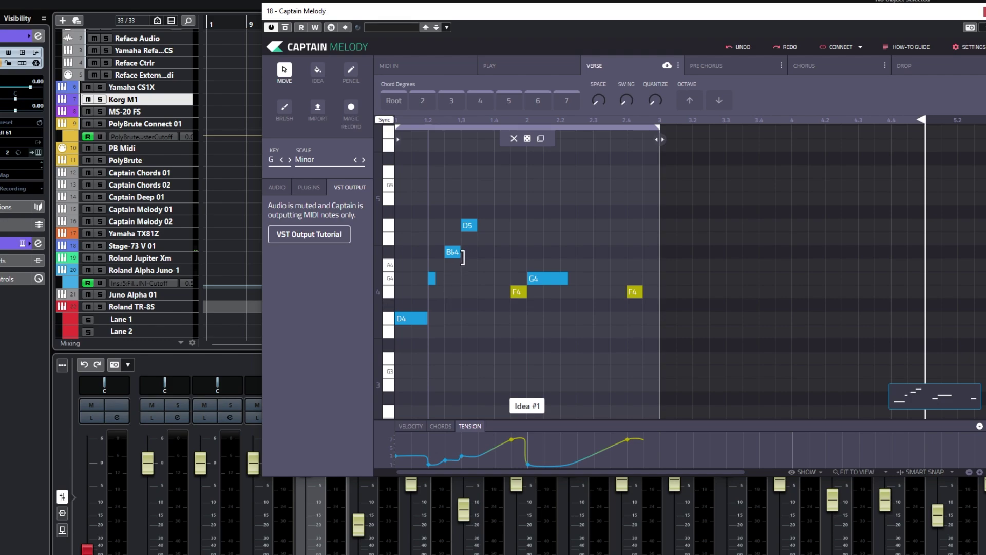
Preview the opening notes of Idea #1, raise D5 to G5 and the first F4 to A4, and move the following G4 to B♭4 at 2.2.
click(417, 314)
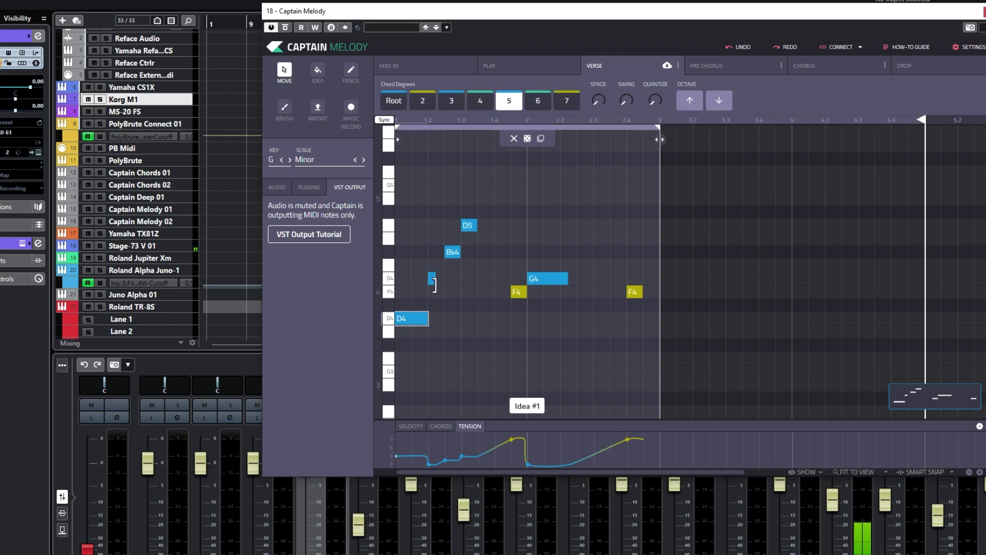
click(433, 277)
click(454, 249)
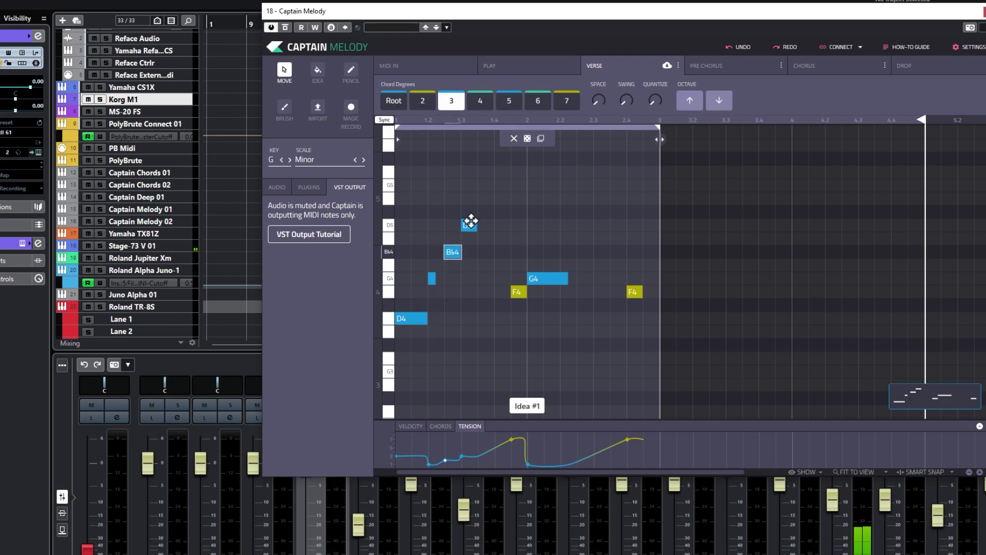
drag(471, 221, 468, 184)
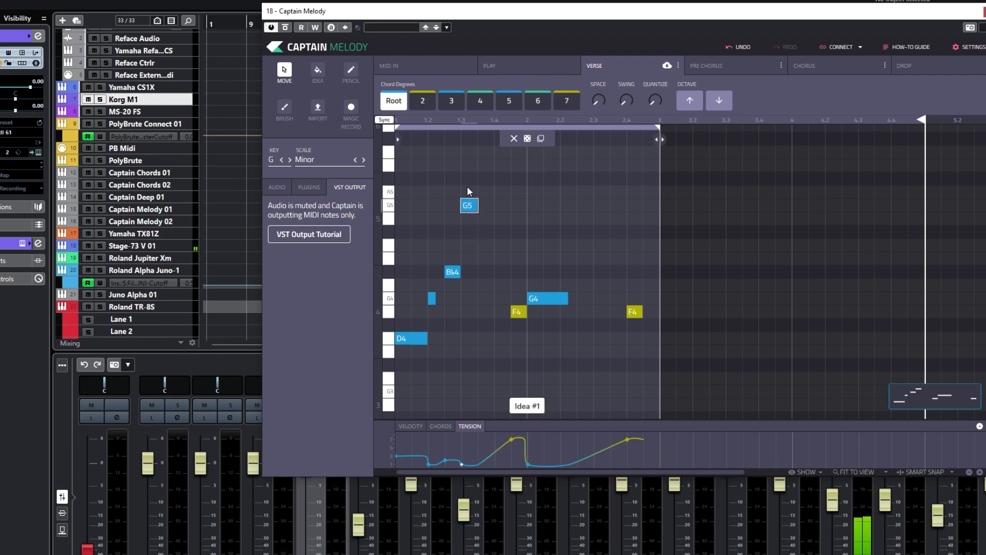
drag(520, 313, 578, 268)
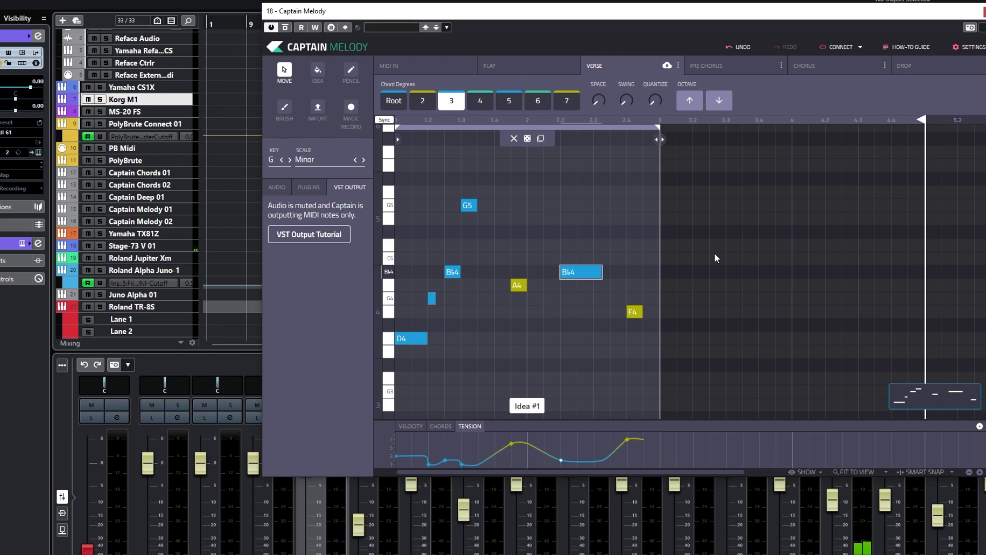
Play Idea #1 and lower the A4 just before bar 2 to G4, trying F4 along the way.
key(space)
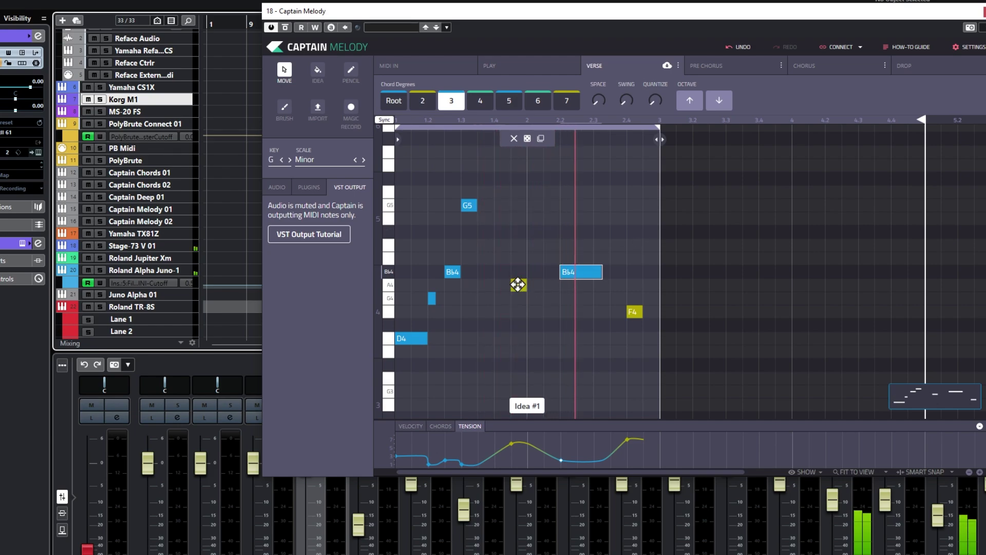
mouse_move(518, 285)
mouse_down()
mouse_move(518, 270)
mouse_move(519, 295)
mouse_up()
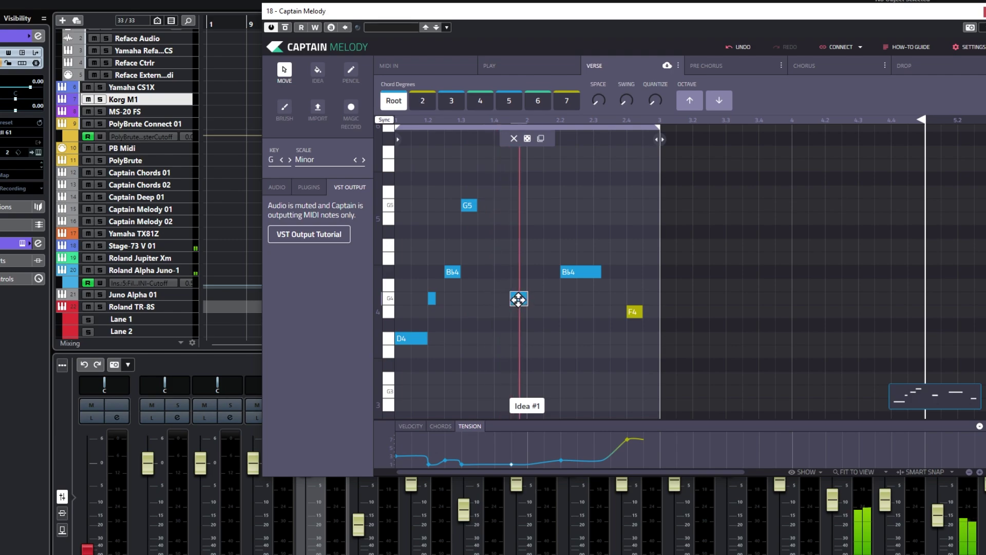
drag(518, 292, 518, 279)
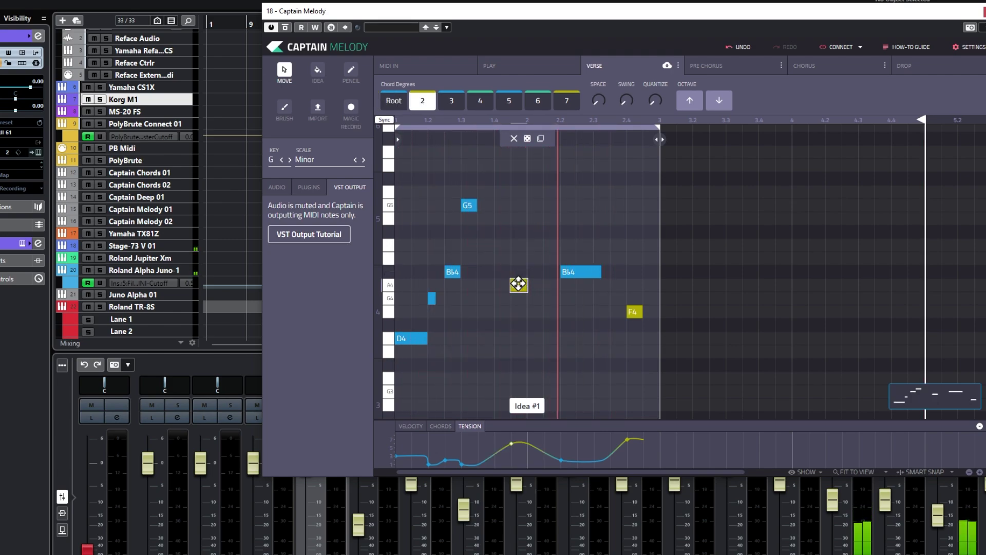
drag(520, 284, 519, 313)
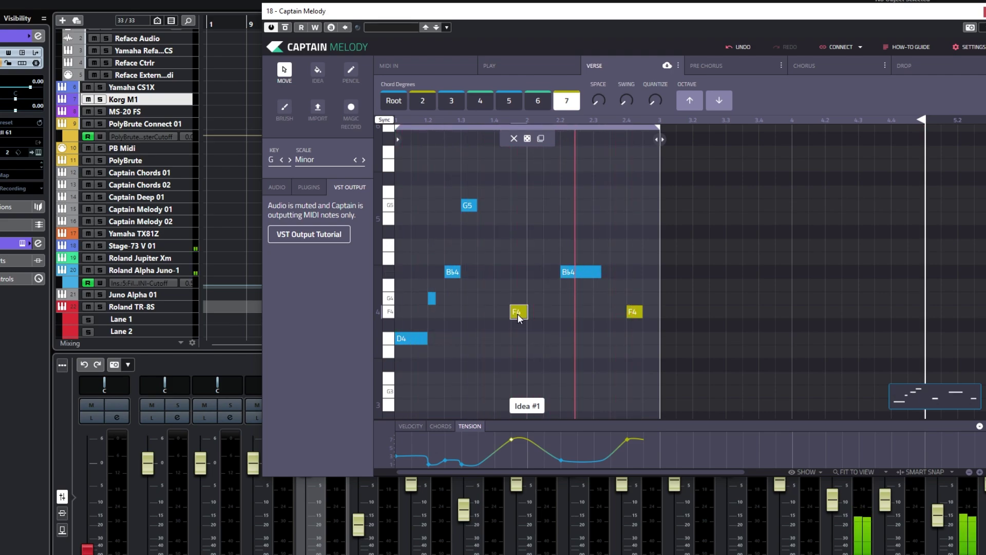
drag(520, 314, 520, 303)
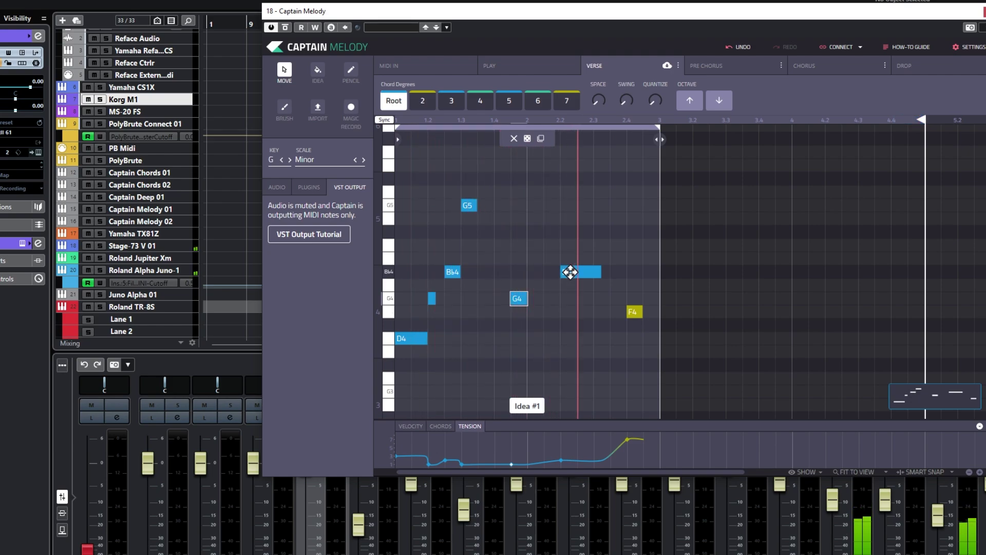
Move the long B♭4 an eighth note earlier and shift the last F4 to the end of Idea #1 as A4.
drag(567, 270, 559, 272)
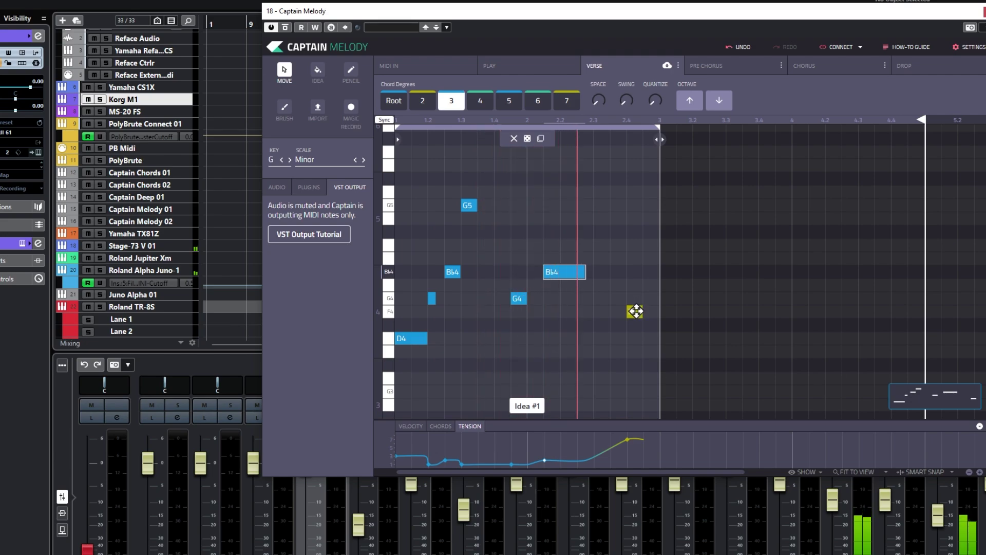
drag(636, 310, 652, 297)
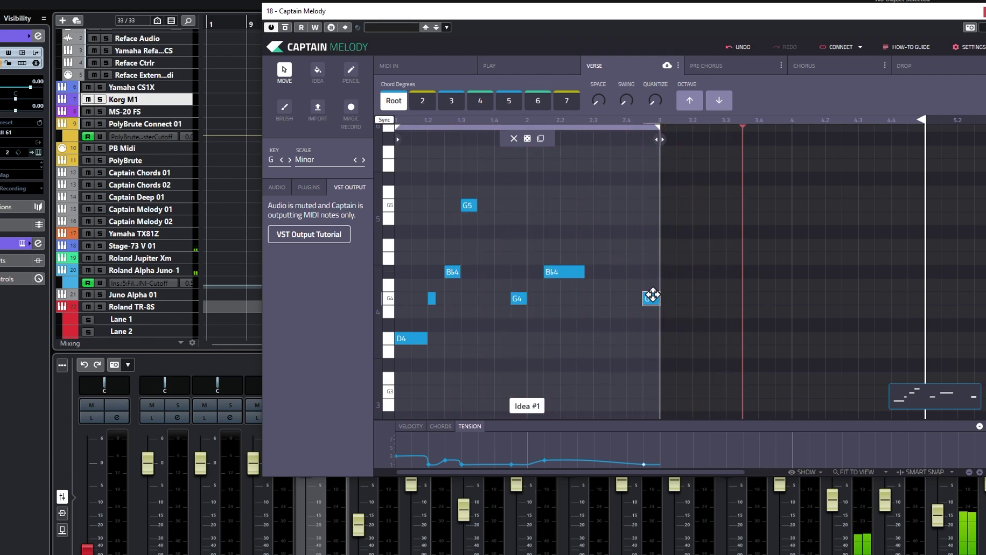
drag(652, 298, 652, 285)
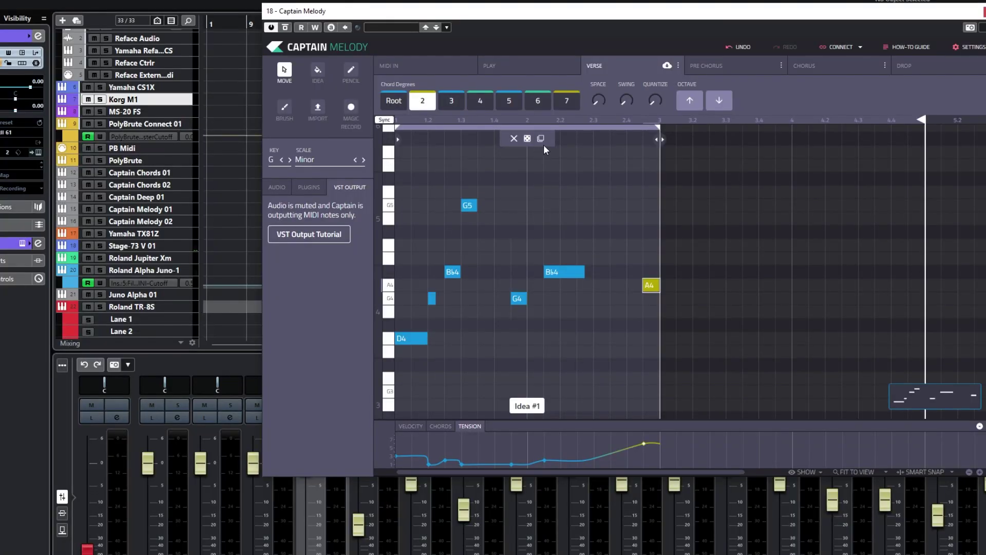
Duplicate Idea #1 as Idea #2, lower the copy's G5 to F5 and check it in playback.
click(541, 138)
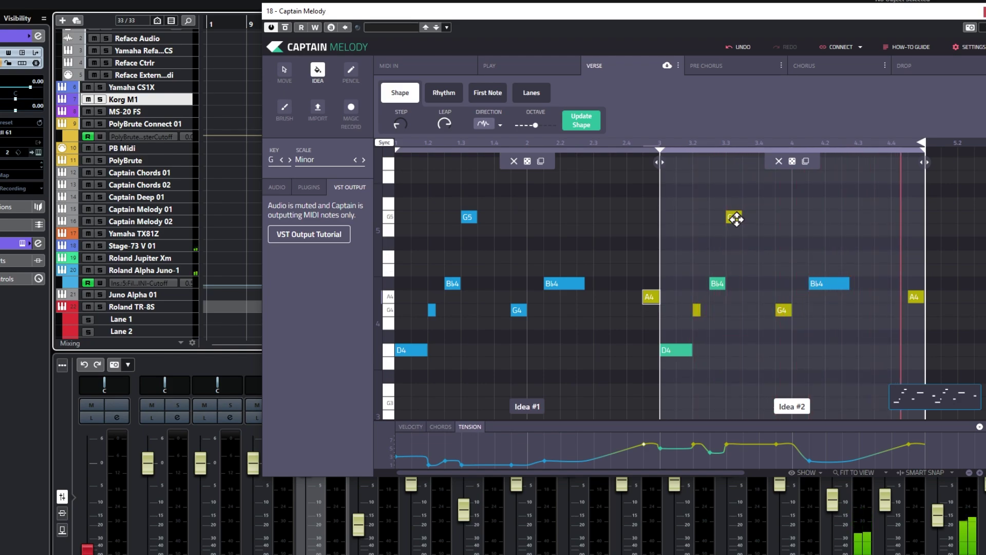
key(space)
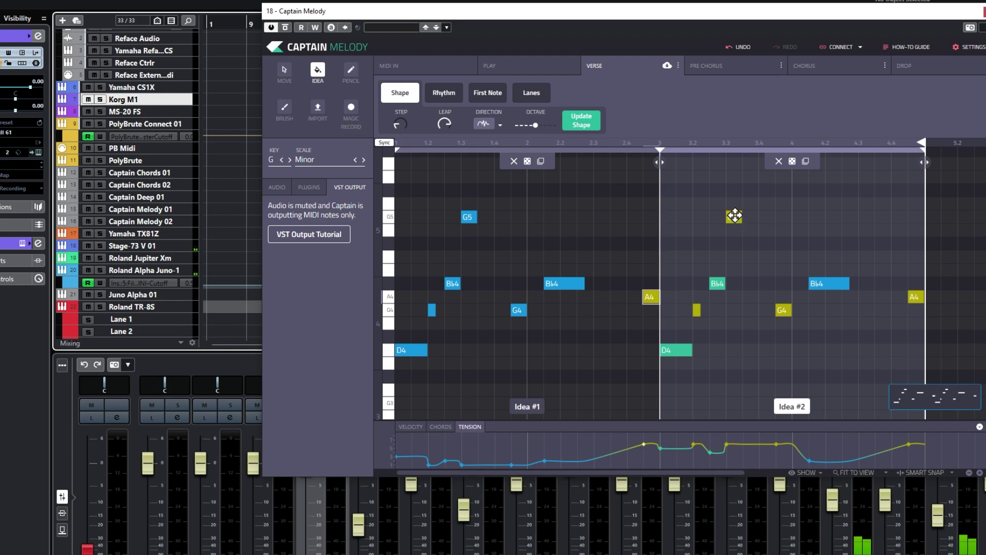
drag(734, 214, 735, 227)
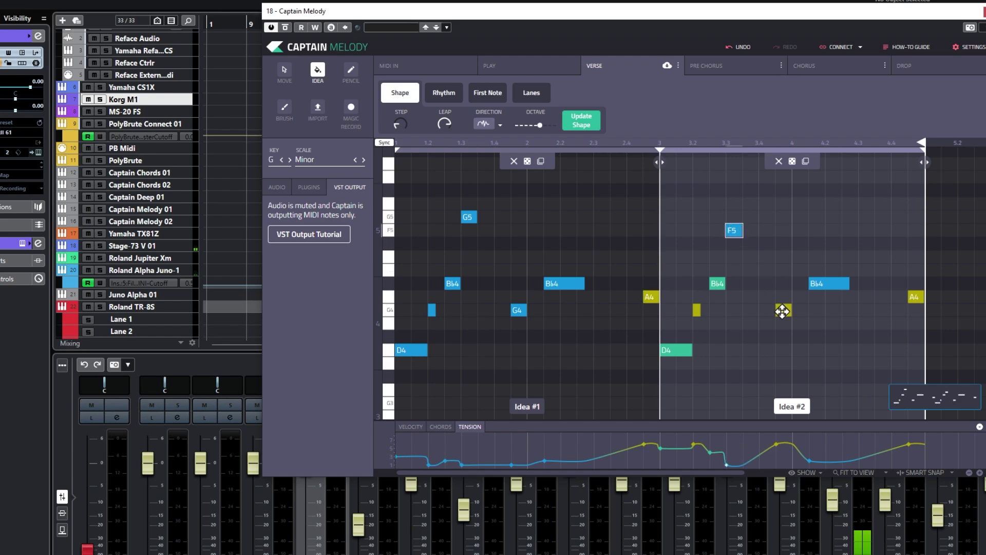
click(801, 293)
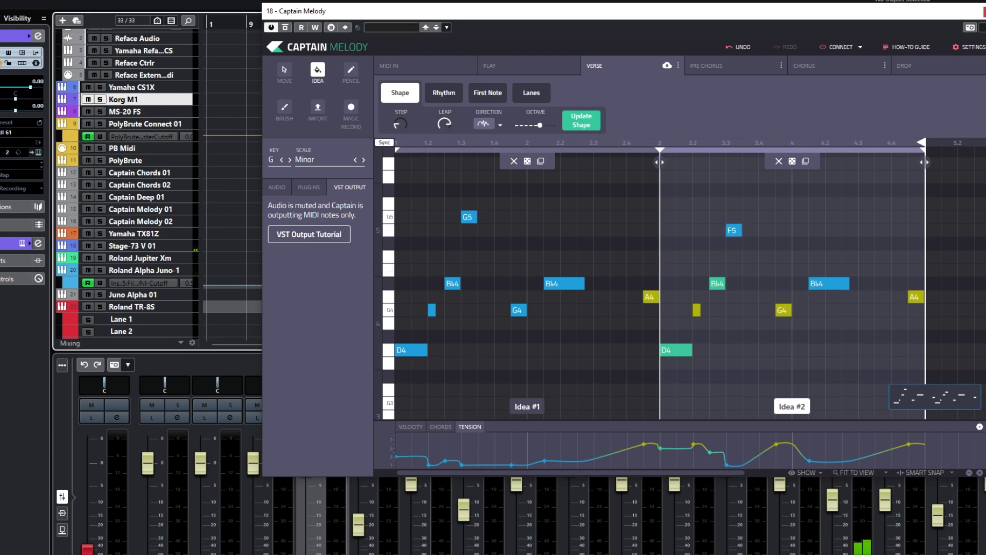
key(space)
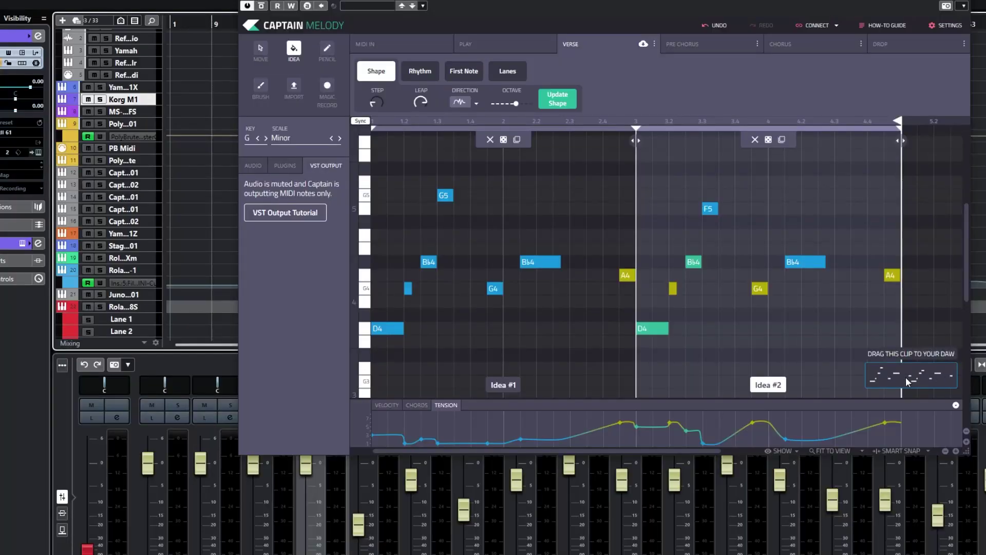
Place the Captain Melody clip on the Stage-73 V 01 track at bar 1 and open it in an enlarged Key Editor.
mouse_move(906, 380)
mouse_down()
mouse_move(502, 315)
mouse_move(238, 231)
mouse_move(180, 186)
mouse_move(186, 252)
mouse_move(194, 157)
mouse_up()
drag(170, 84, 169, 242)
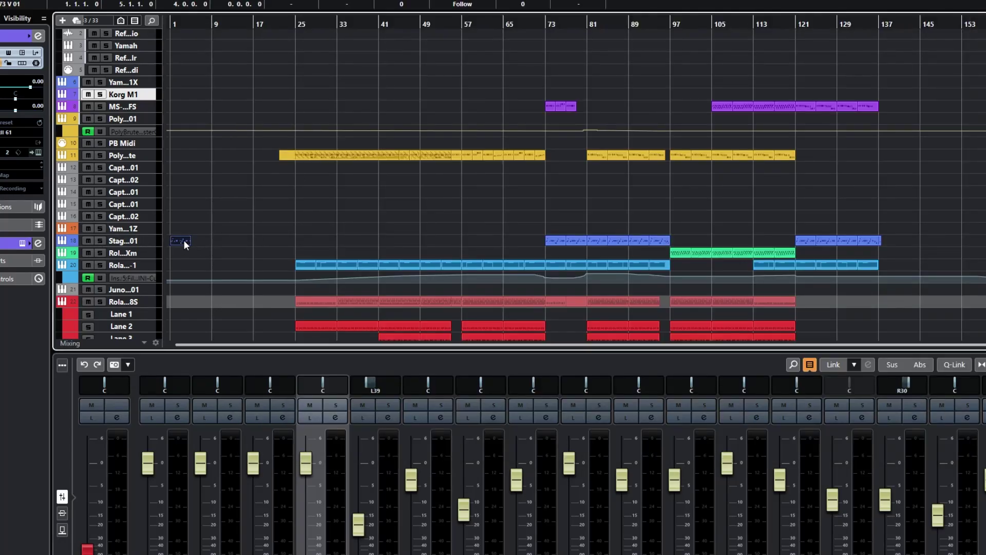
double_click(184, 239)
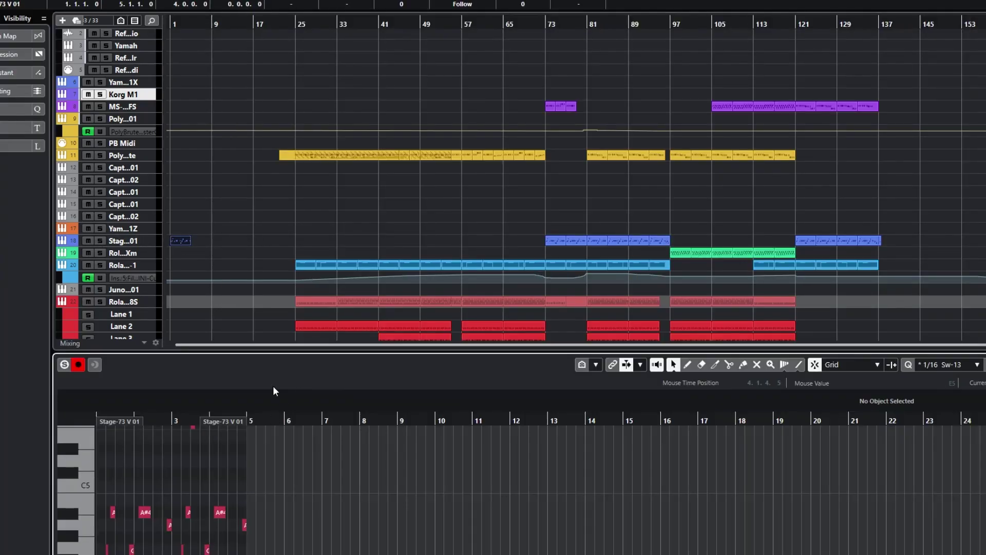
drag(292, 353, 320, 217)
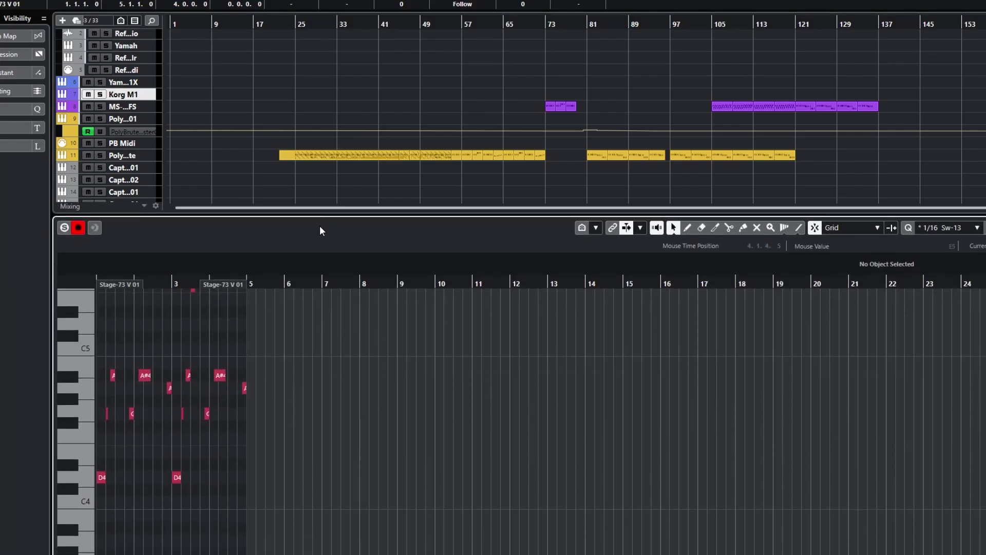
key(h)
key(h)
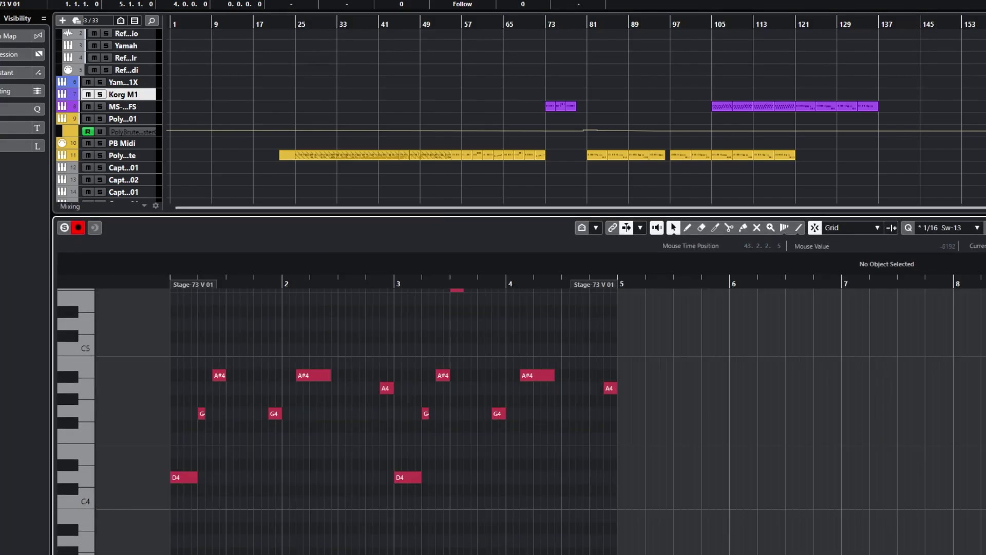
key(g)
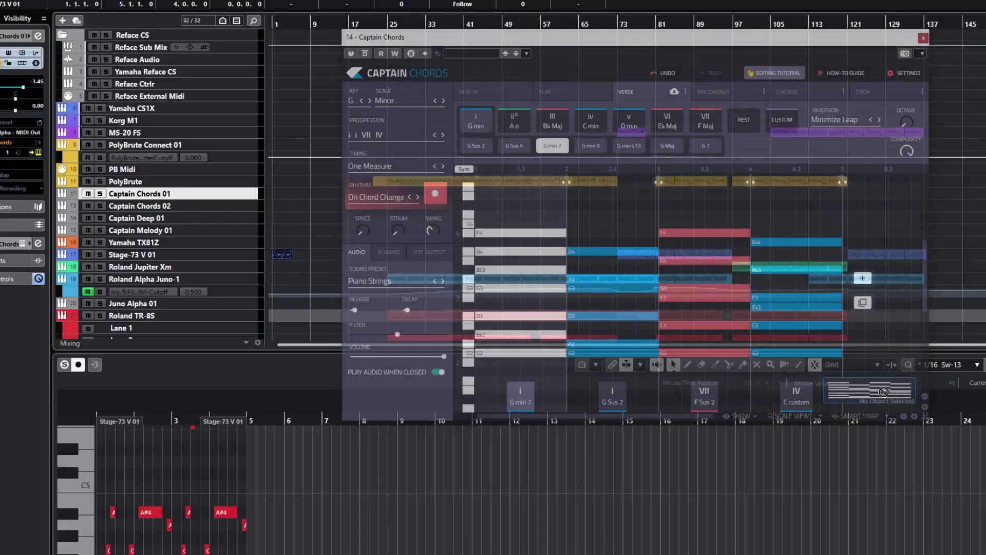
Place the Captain Chords clip on the Roland Alpha Juno-1 track and the Captain Deep clip on the PolyBrute track, both at bar 1.
drag(359, 243, 329, 238)
drag(277, 193, 273, 281)
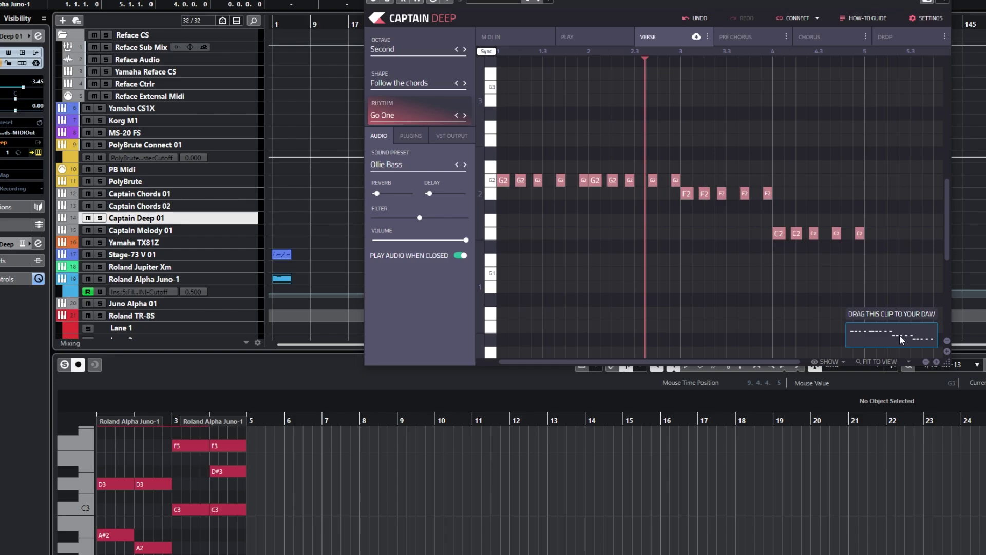
mouse_move(907, 334)
mouse_down()
mouse_move(612, 279)
mouse_move(282, 190)
mouse_move(277, 179)
mouse_up()
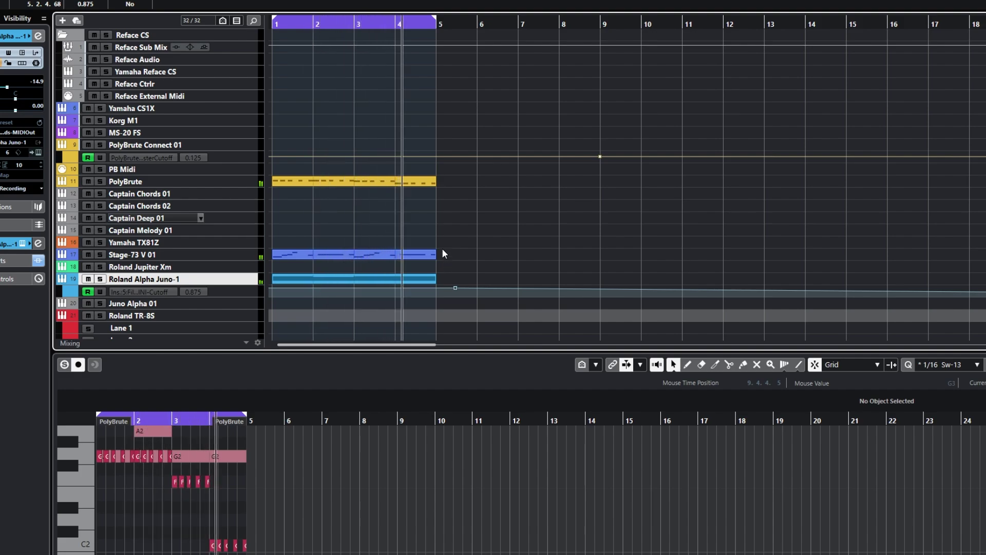
Select the PolyBrute, Stage-73 V 01 and Alpha Juno-1 clips, select all their notes in the Key Editor and start playback.
drag(468, 174, 300, 280)
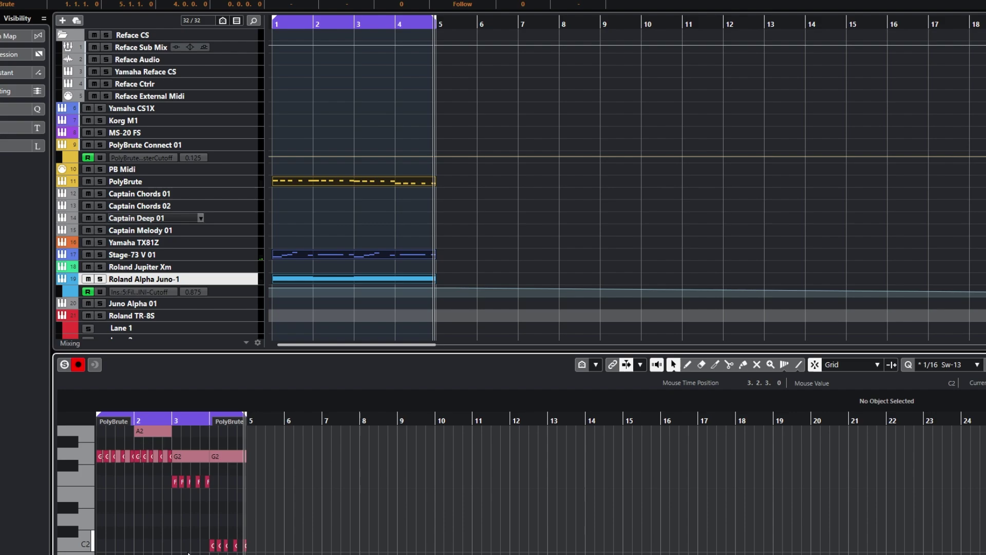
key(ctrl+a)
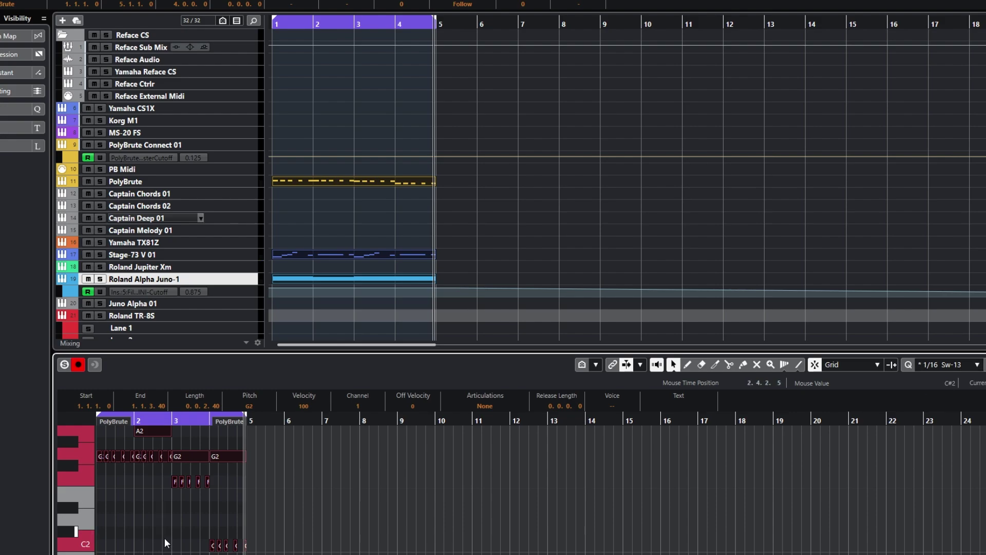
scroll(164, 542, up, 5)
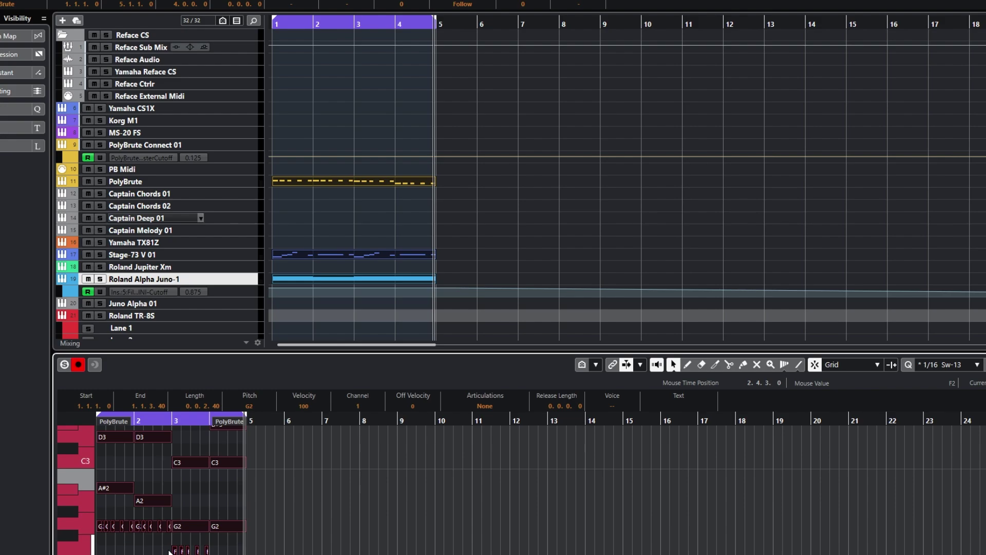
key(space)
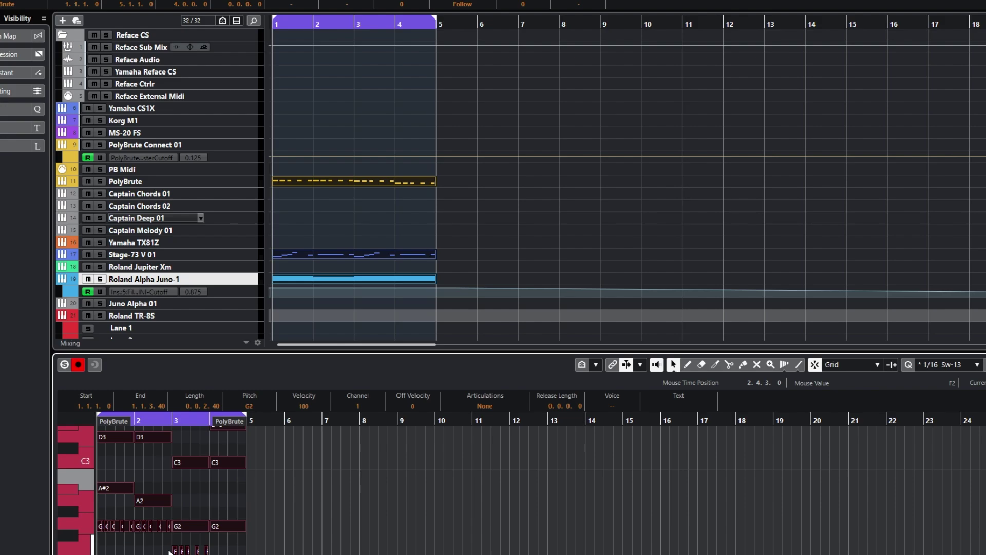